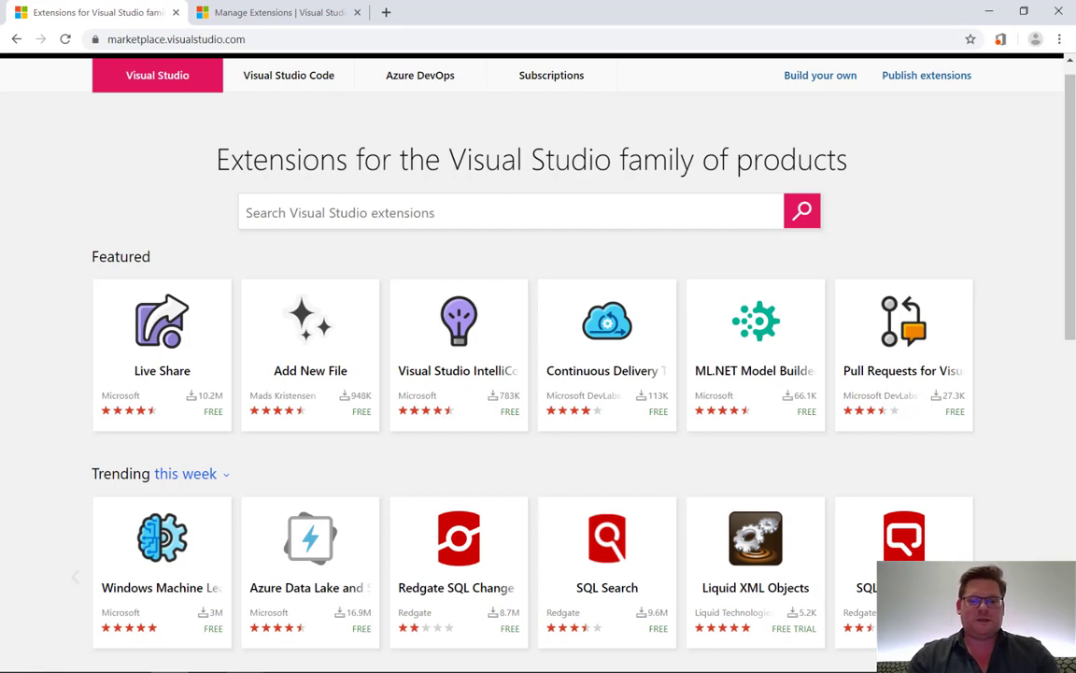
Check the manifest and build output in Visual Studio, then bring up the bin\Debug folder with MyDemoExtension.vsix
{"action": "key", "text": "alt+Tab"}
{"action": "key", "text": "Tab"}
{"action": "key", "text": "Tab"}
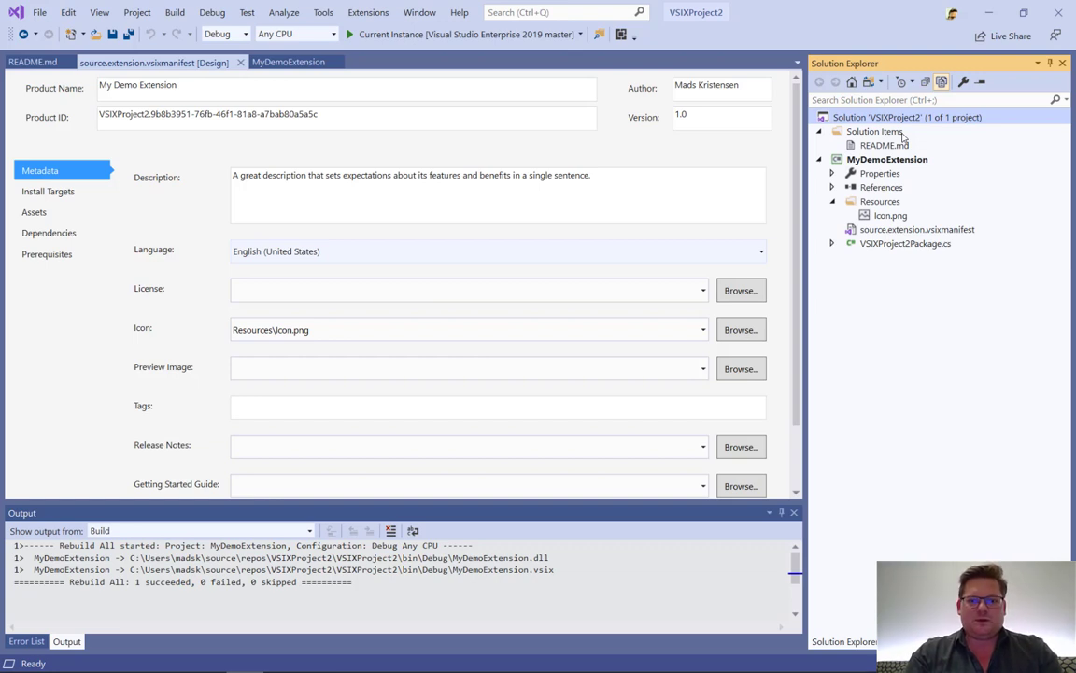
{"action": "key", "text": "alt+Tab"}
{"action": "key", "text": "Tab"}
{"action": "key", "text": "Tab"}
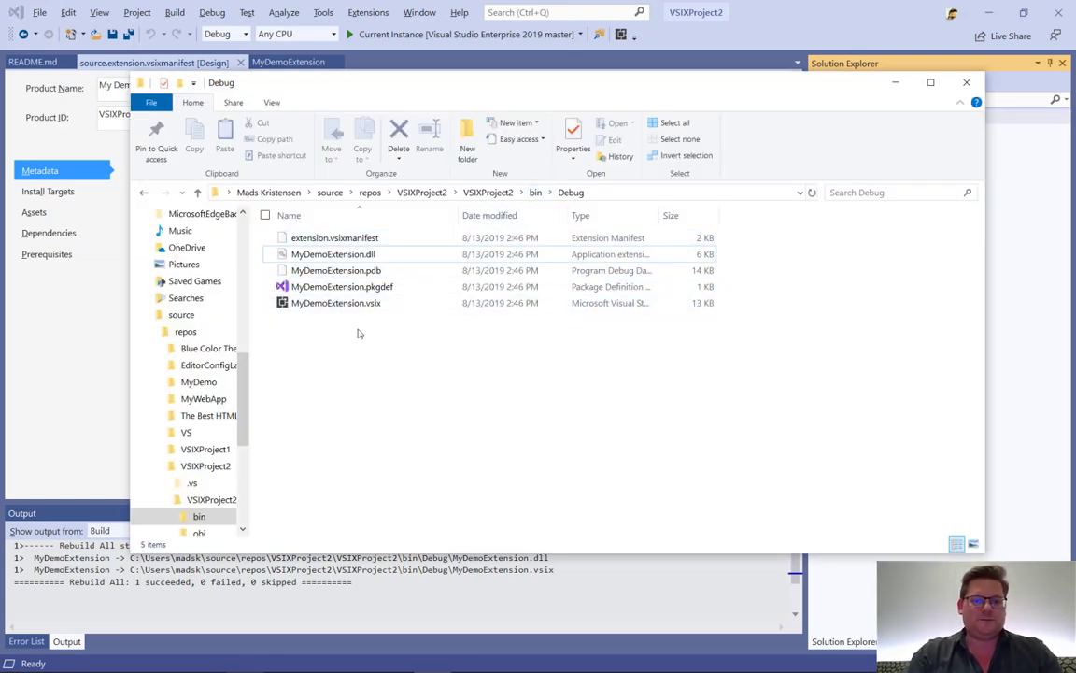
Select MyDemoExtension.vsix in the Debug folder and return to the Marketplace browser window
{"action": "left_click", "coordinate": [337, 306]}
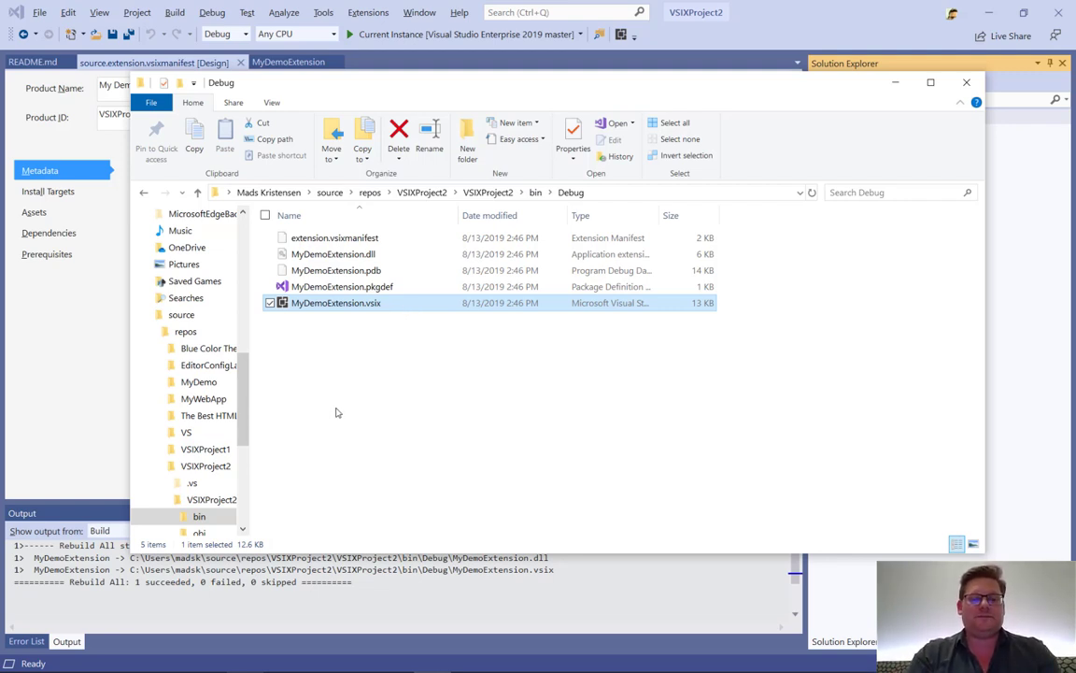
{"action": "key", "text": "alt+Tab"}
{"action": "key", "text": "alt+Tab"}
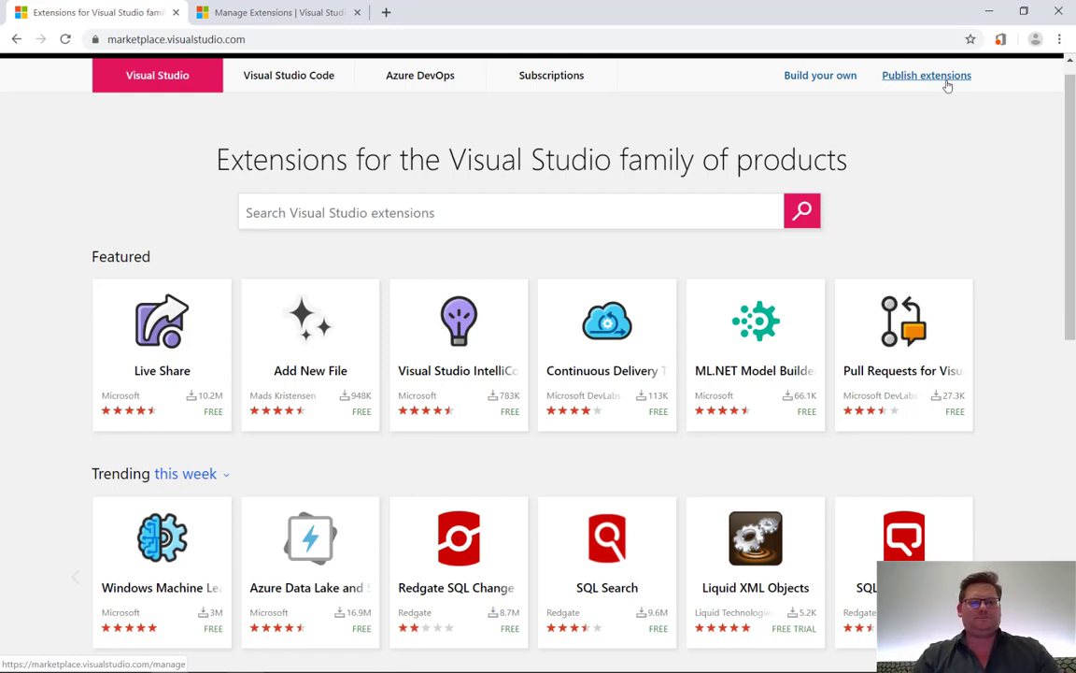
Show the Manage Publishers & Extensions page listing the publisher's existing extensions
{"action": "left_click", "coordinate": [280, 15]}
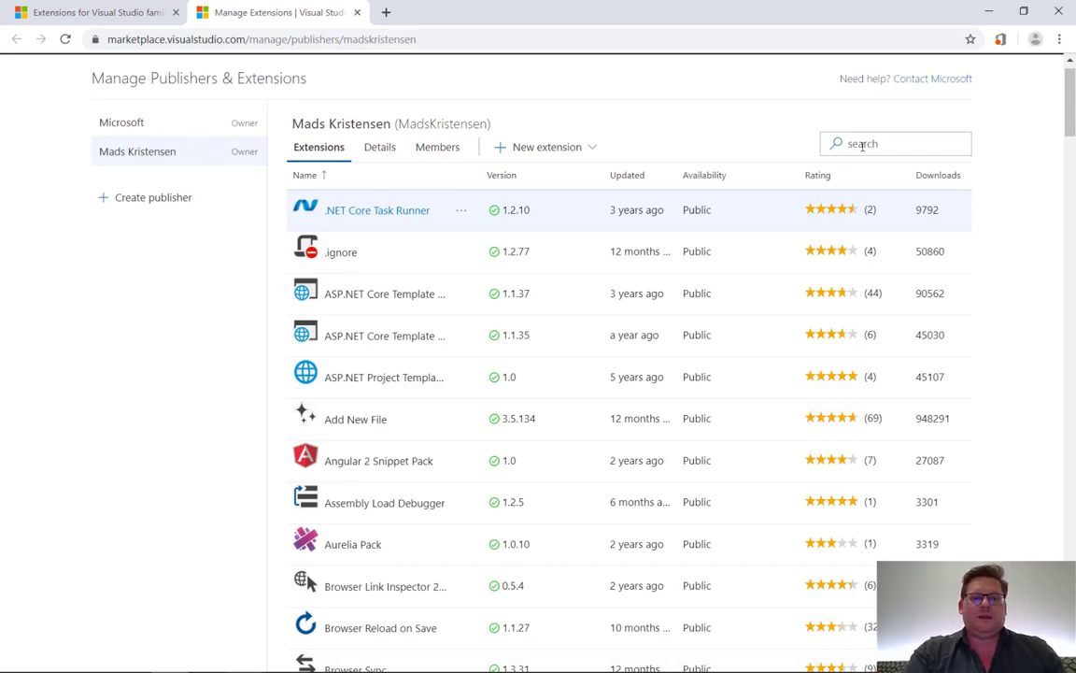
Choose Visual Studio from the New extension menu to open the upload page
{"action": "left_click", "coordinate": [601, 148]}
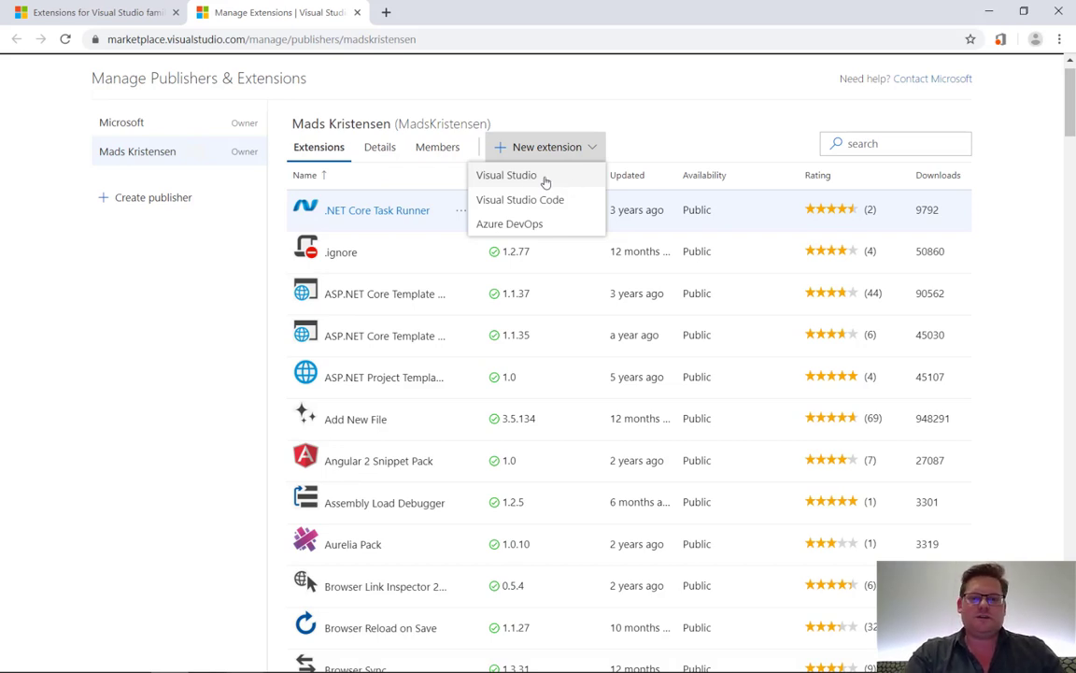
{"action": "left_click", "coordinate": [587, 179]}
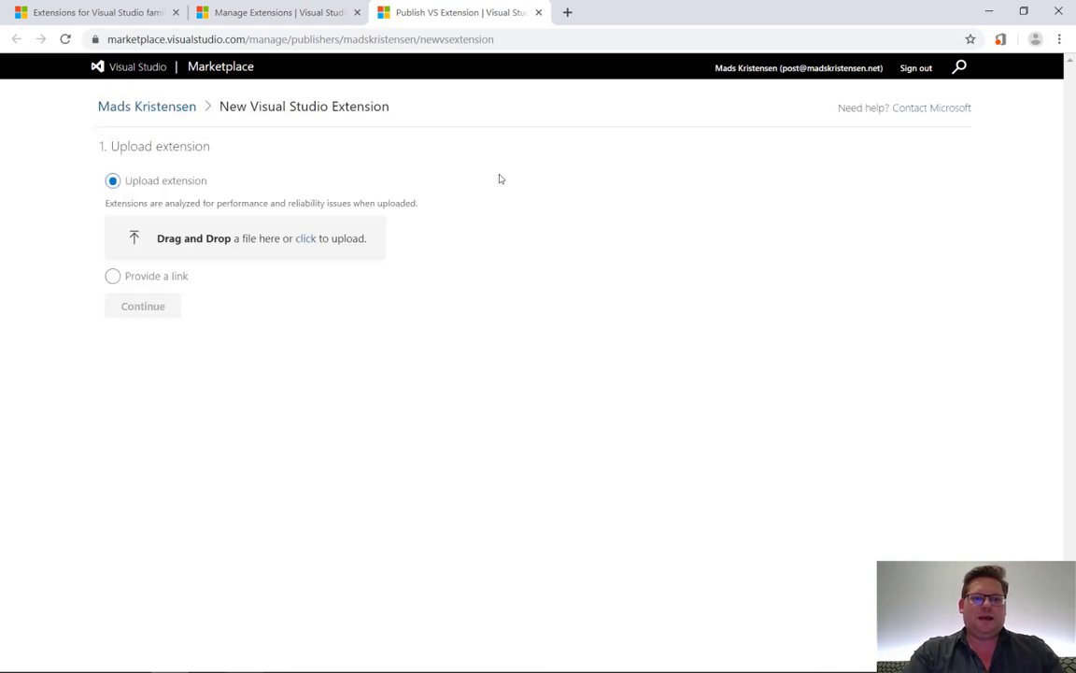
Upload MyDemoExtension.vsix and continue to the details form prefilled with name, version 1.0 and logo
{"action": "left_click", "coordinate": [308, 240]}
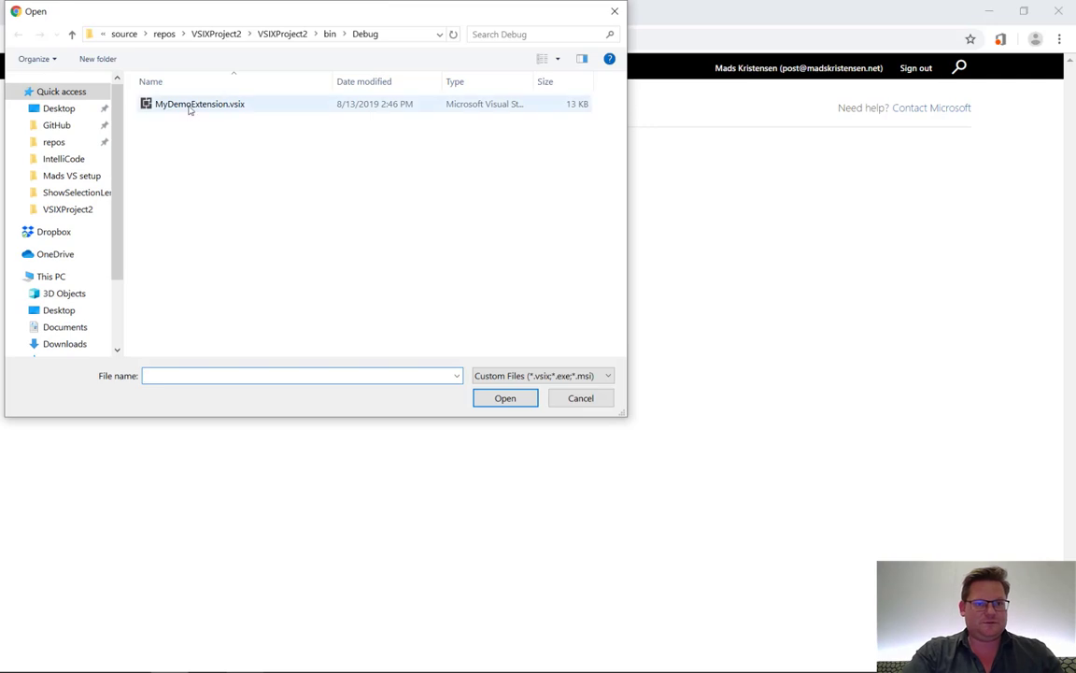
{"action": "left_click", "coordinate": [174, 101]}
{"action": "left_click", "coordinate": [187, 103]}
{"action": "double_click", "coordinate": [191, 111]}
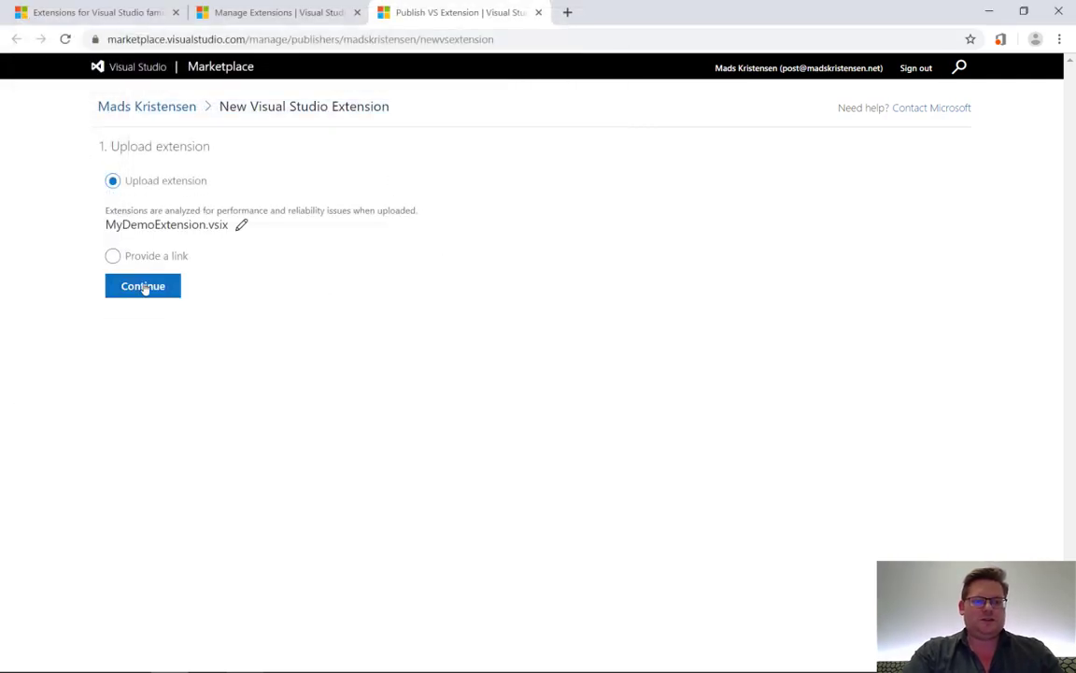
{"action": "left_click", "coordinate": [143, 286]}
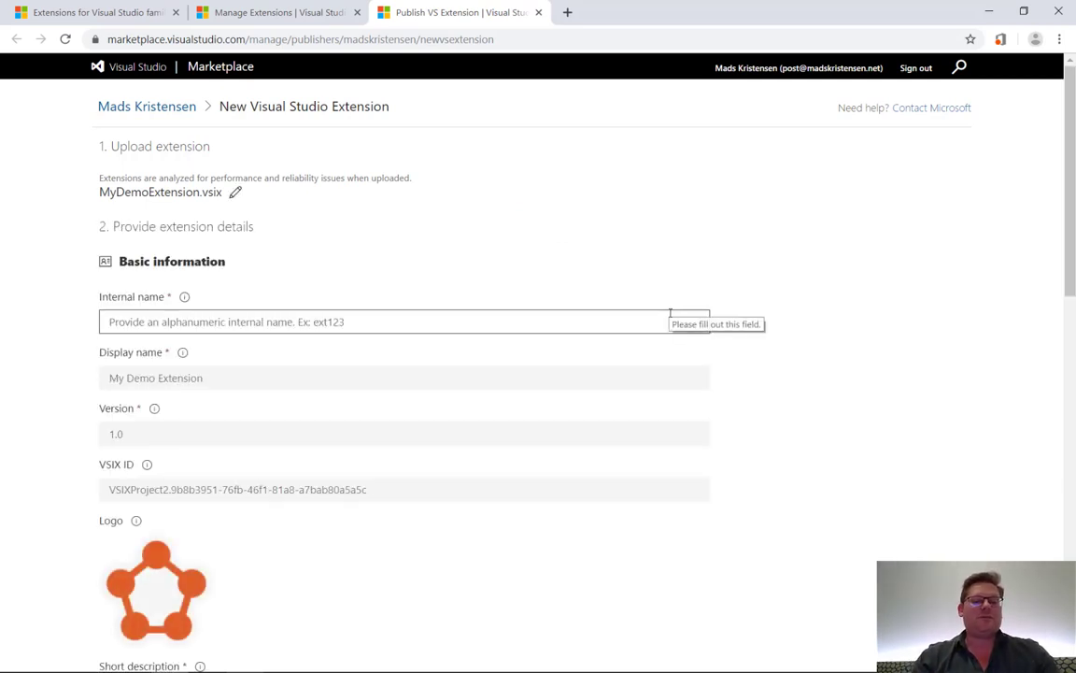
Enter the internal name (typed 'MyDemoExtensinn') and place the cursor in the empty Overview editor
{"action": "left_click", "coordinate": [458, 316]}
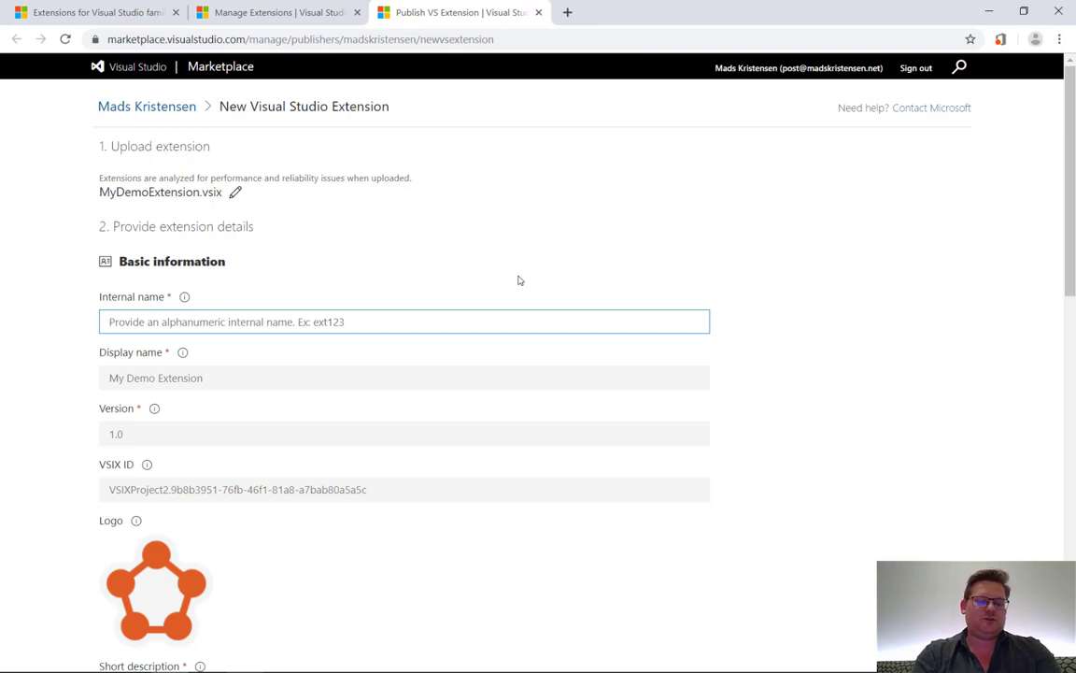
{"action": "type", "text": "MyDemoE"}
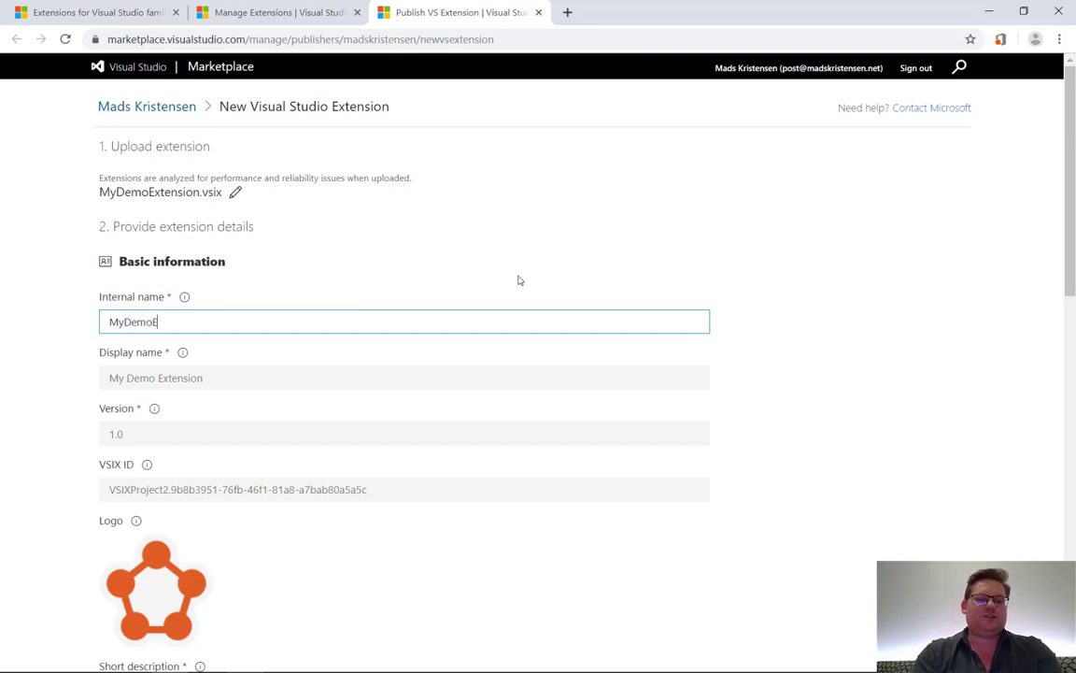
{"action": "type", "text": "xtensin"}
{"action": "type", "text": "nsion"}
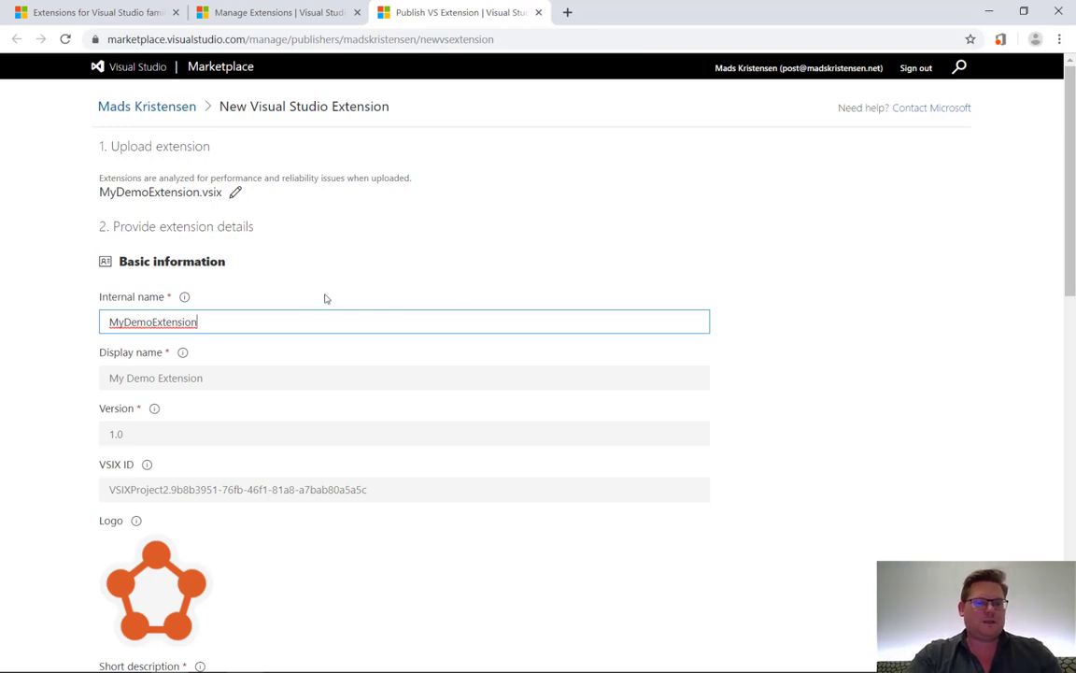
{"action": "scroll", "coordinate": [297, 325], "scroll_direction": "down", "scroll_amount": 2}
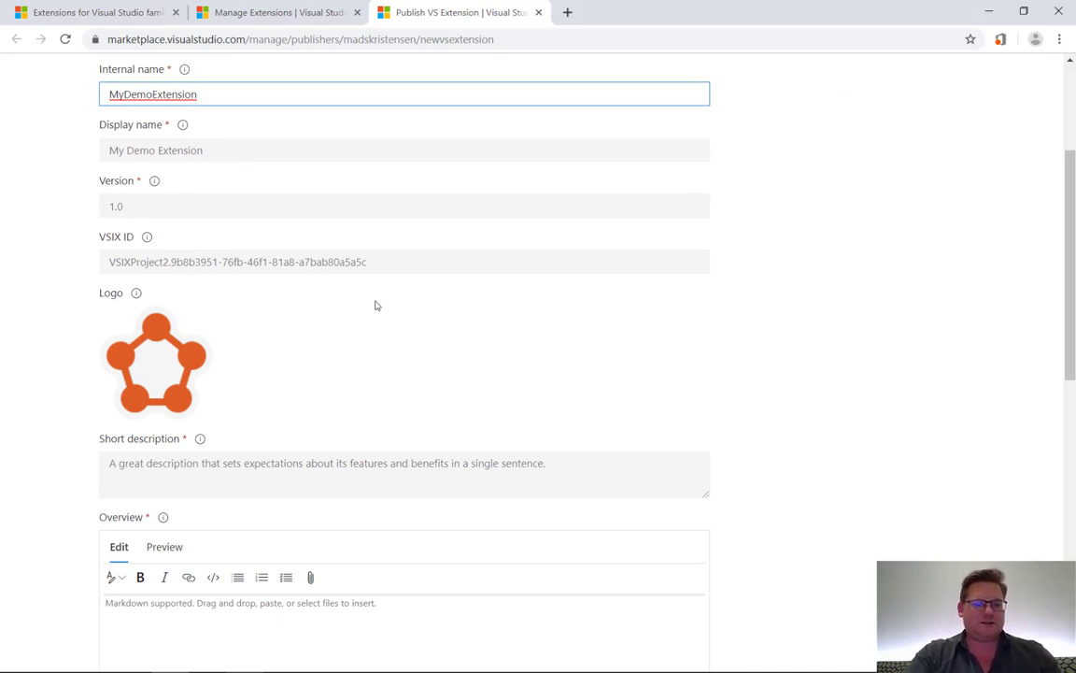
{"action": "scroll", "coordinate": [375, 305], "scroll_direction": "down", "scroll_amount": 1}
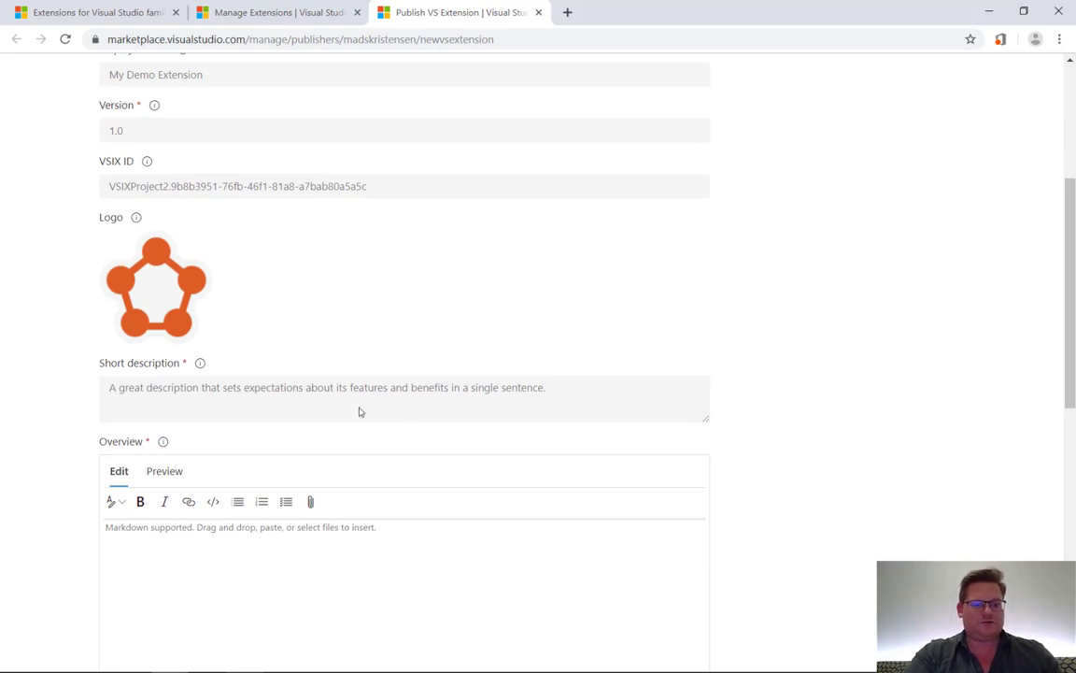
{"action": "scroll", "coordinate": [360, 411], "scroll_direction": "down", "scroll_amount": 3}
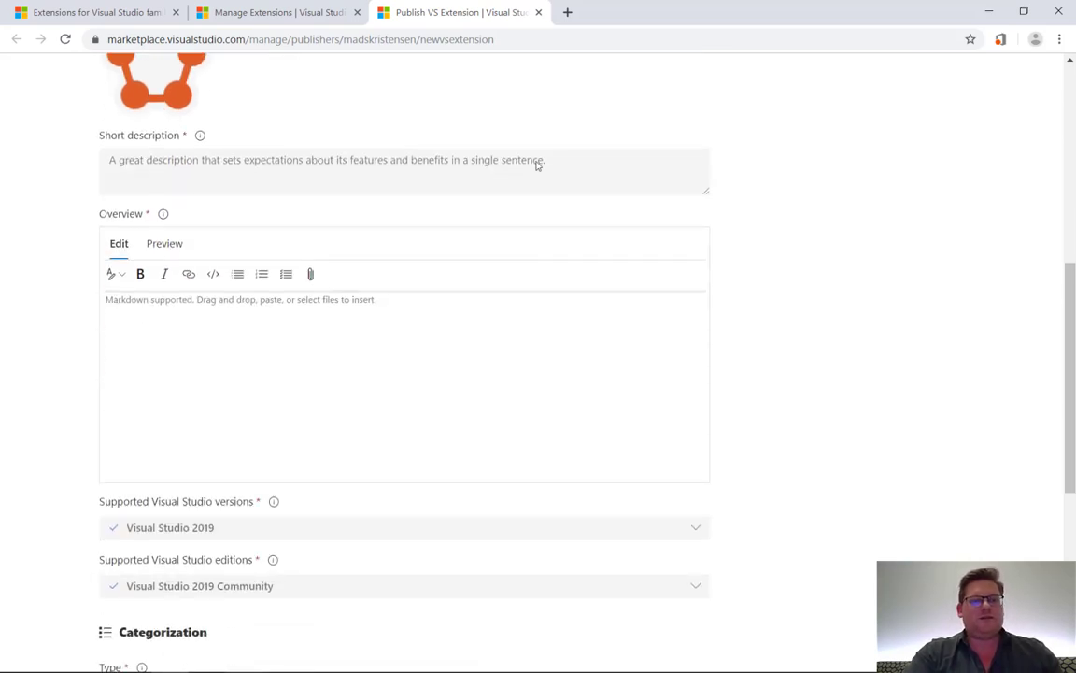
{"action": "scroll", "coordinate": [416, 171], "scroll_direction": "up", "scroll_amount": 1}
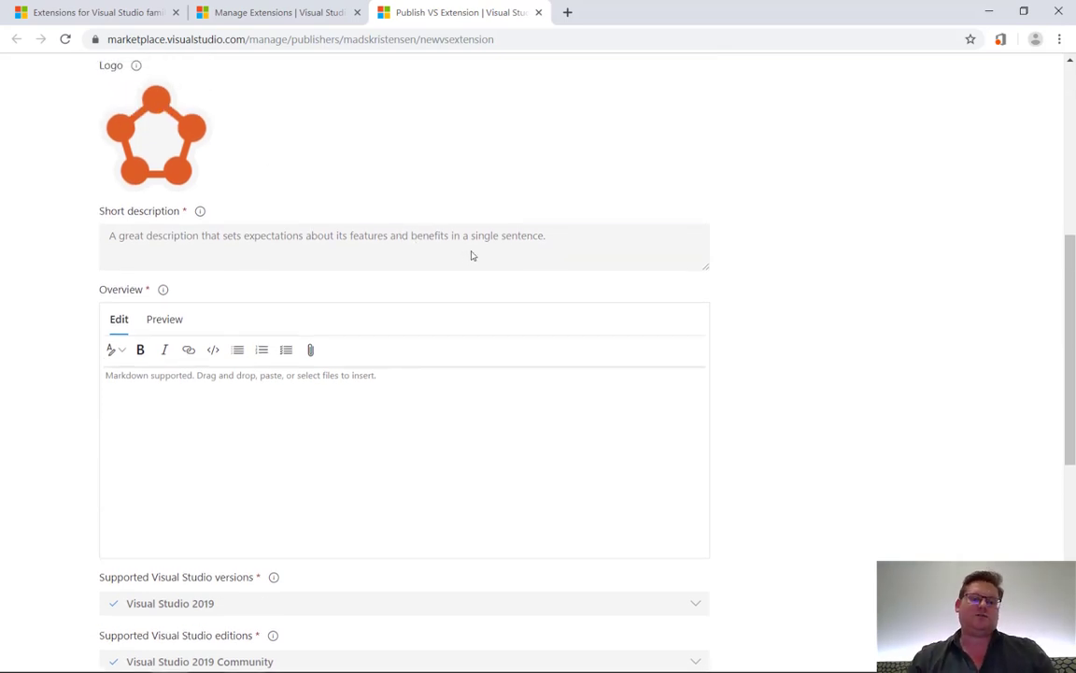
{"action": "left_click", "coordinate": [377, 409]}
{"action": "scroll", "coordinate": [378, 408], "scroll_direction": "down", "scroll_amount": 1}
{"action": "scroll", "coordinate": [378, 408], "scroll_direction": "down", "scroll_amount": 1}
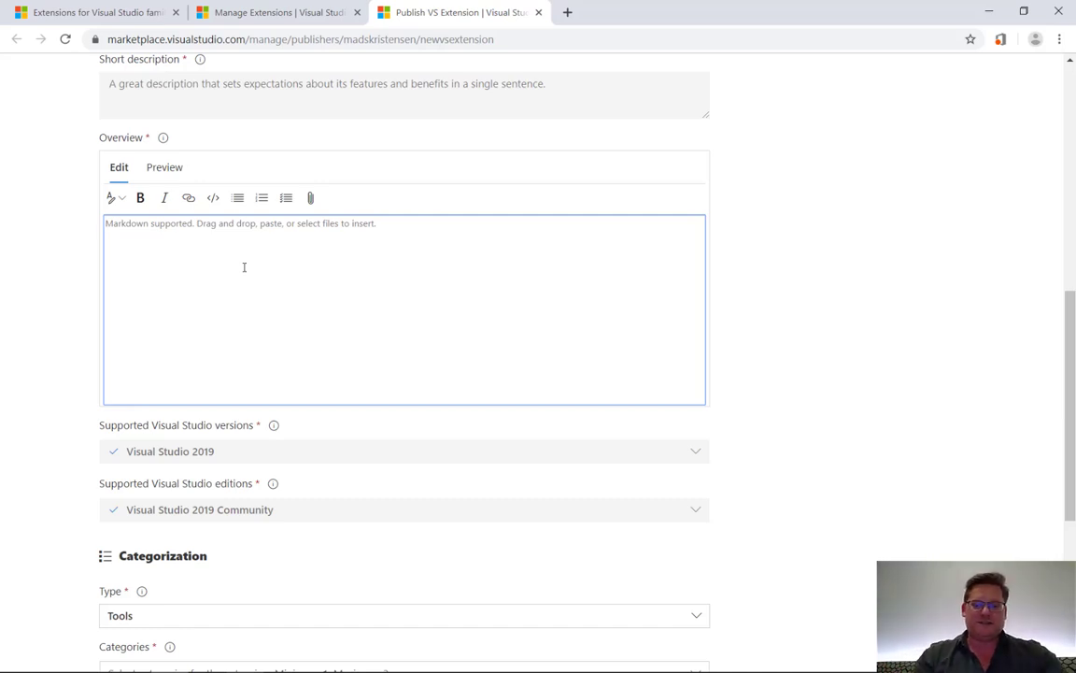
In Visual Studio, select README.md's text from line 3 through the Apache 2.0 licence
{"action": "key", "text": "alt+Tab"}
{"action": "key", "text": "alt+Tab"}
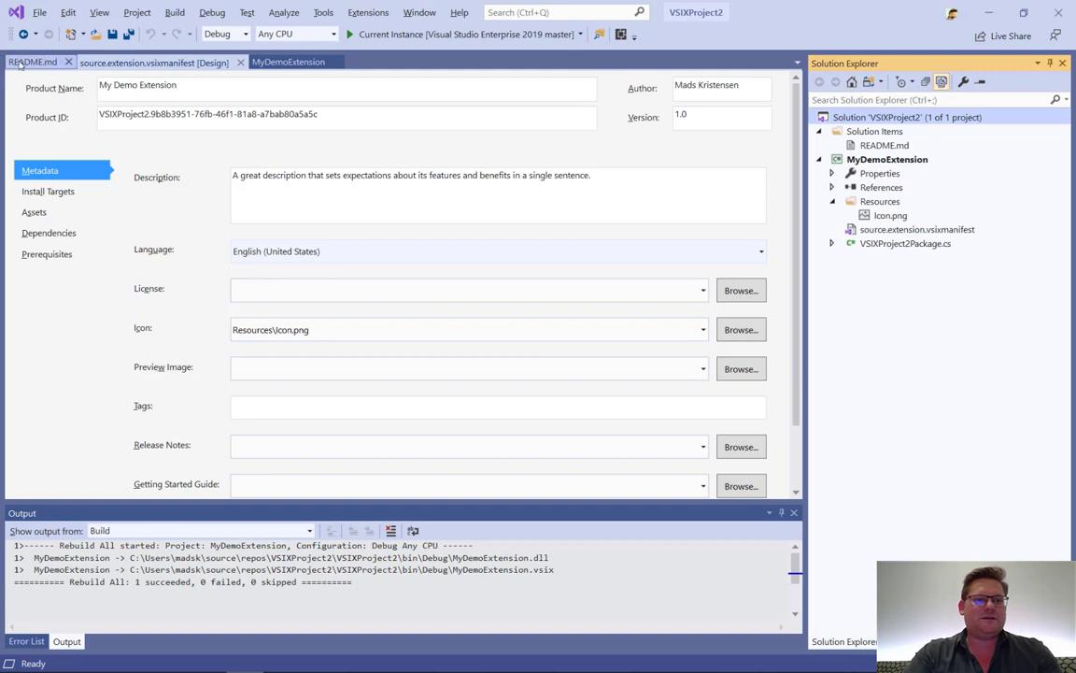
{"action": "left_click", "coordinate": [33, 61]}
{"action": "left_click_drag", "start_coordinate": [148, 323], "coordinate": [61, 101]}
{"action": "key", "text": "ctrl+c"}
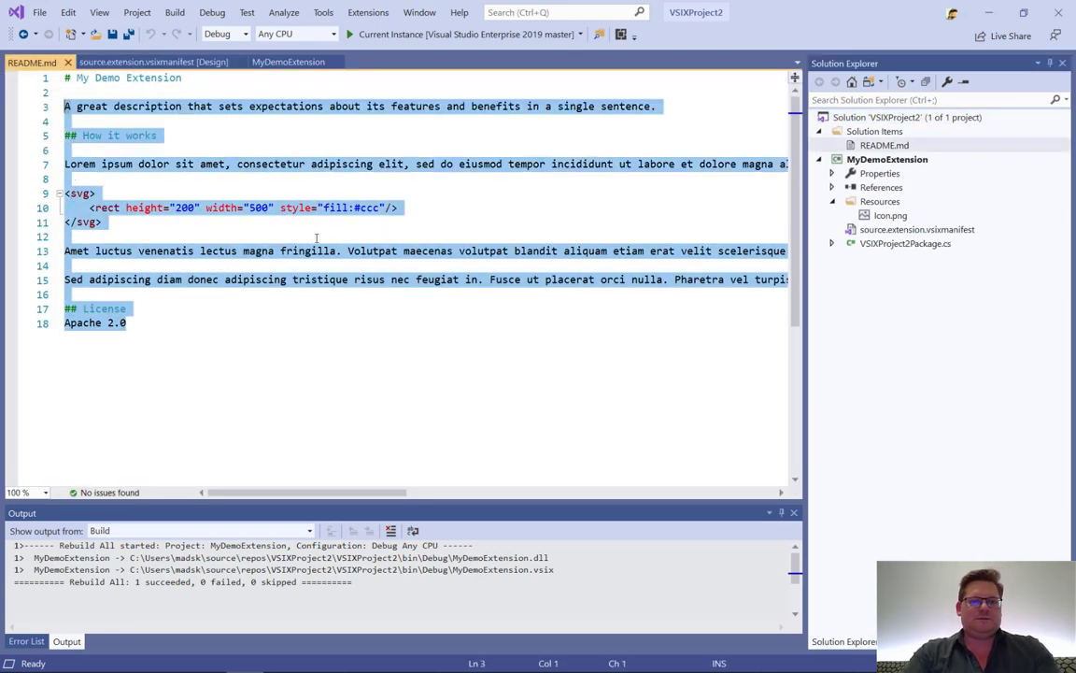
Paste the README text into the Overview, preview it, and select its three-line svg block
{"action": "key", "text": "alt+Tab"}
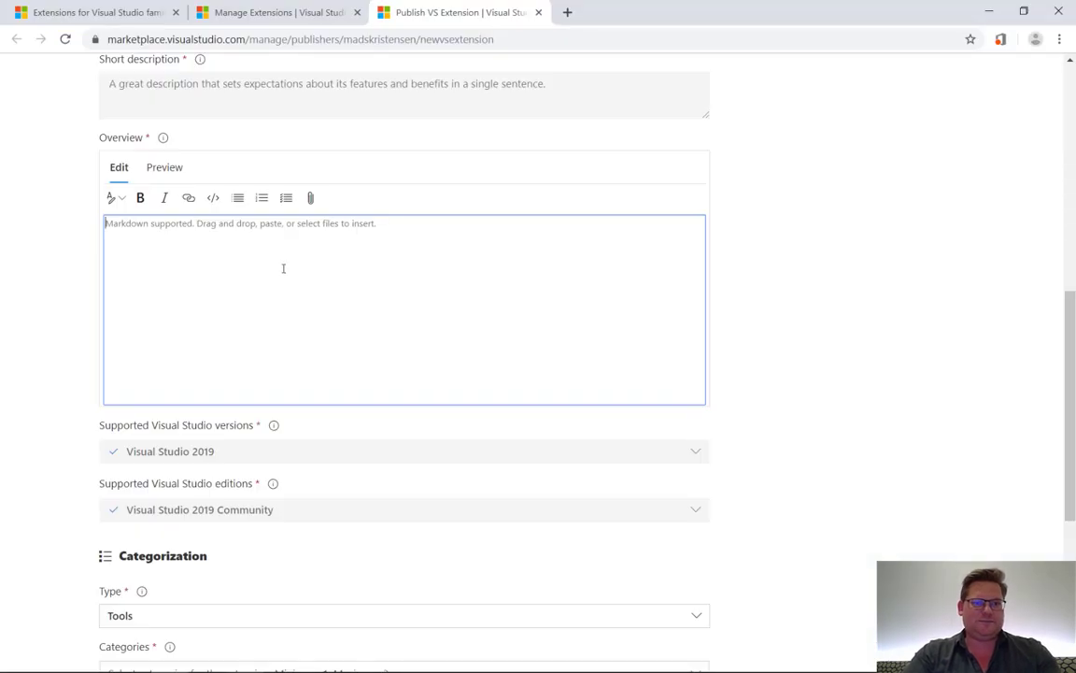
{"action": "key", "text": "ctrl+v"}
{"action": "left_click", "coordinate": [164, 169]}
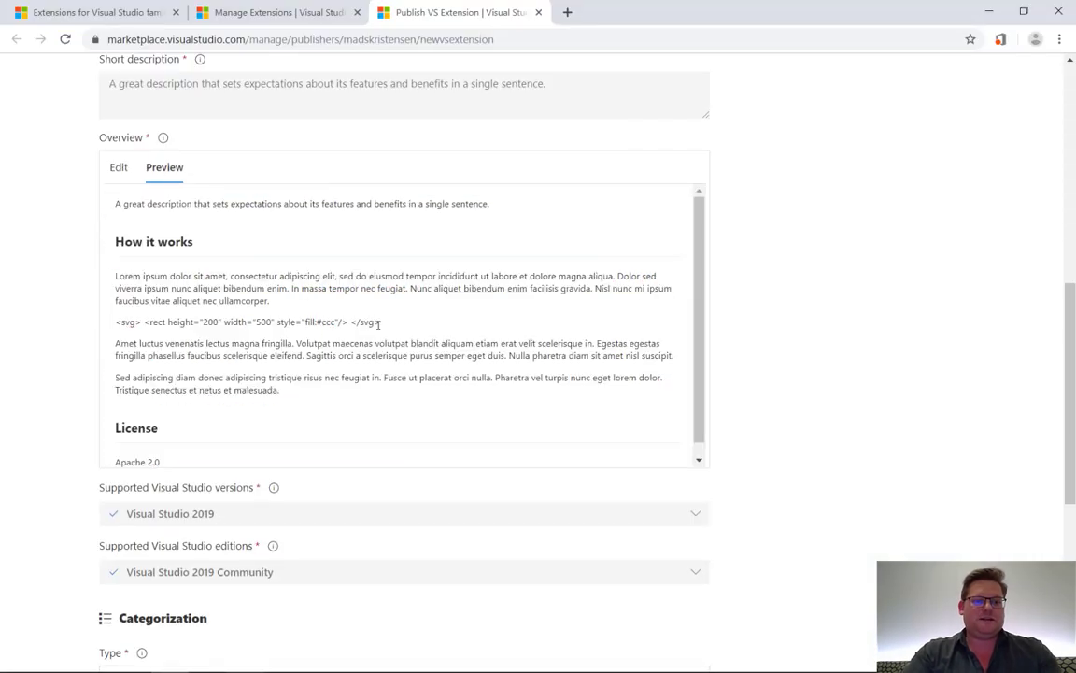
{"action": "left_click", "coordinate": [119, 168]}
{"action": "left_click_drag", "start_coordinate": [105, 322], "coordinate": [137, 347]}
{"action": "scroll", "coordinate": [225, 421], "scroll_direction": "down", "scroll_amount": 4}
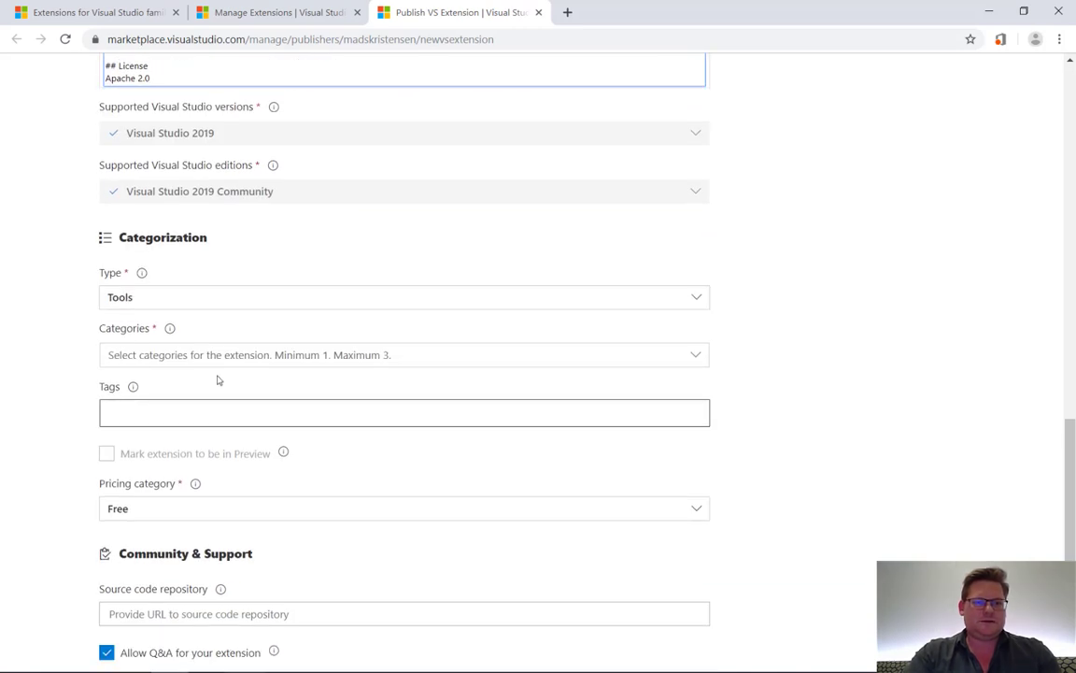
Keep Tools as the extension type and add the Web and Testing categories
{"action": "left_click", "coordinate": [239, 300]}
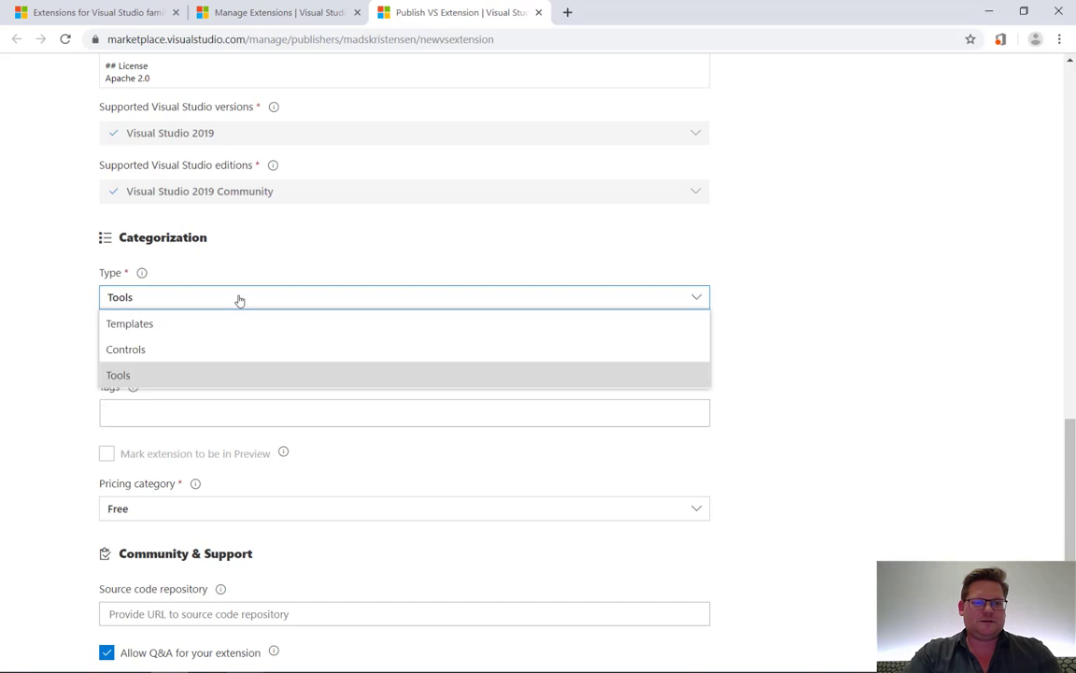
{"action": "left_click", "coordinate": [75, 273]}
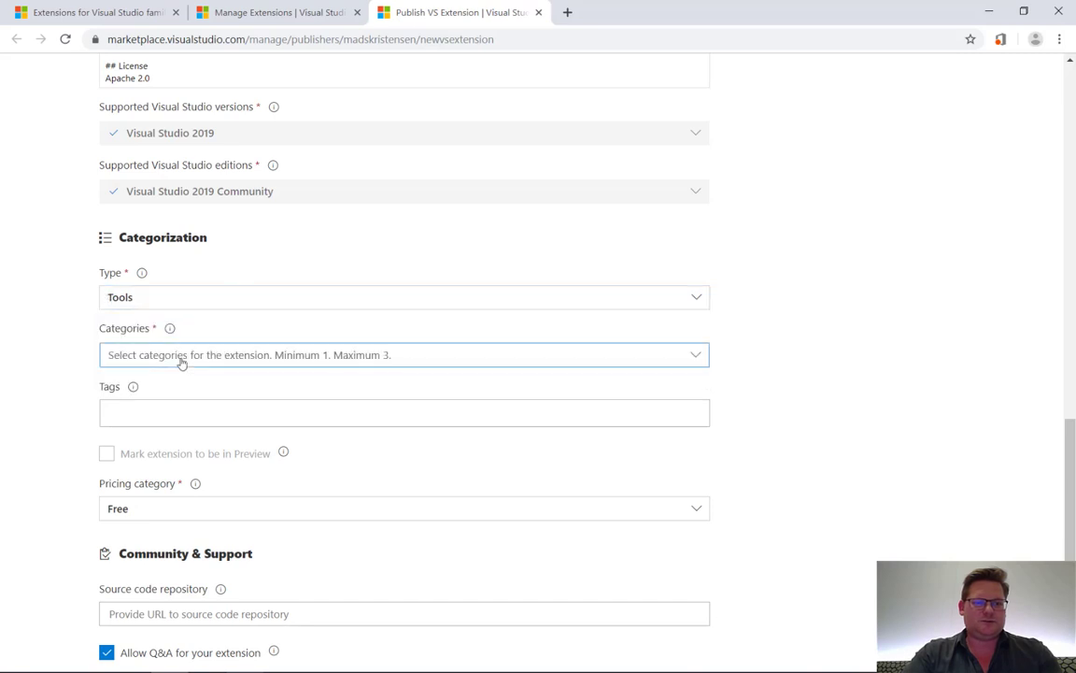
{"action": "left_click", "coordinate": [182, 364]}
{"action": "scroll", "coordinate": [229, 486], "scroll_direction": "down", "scroll_amount": 3}
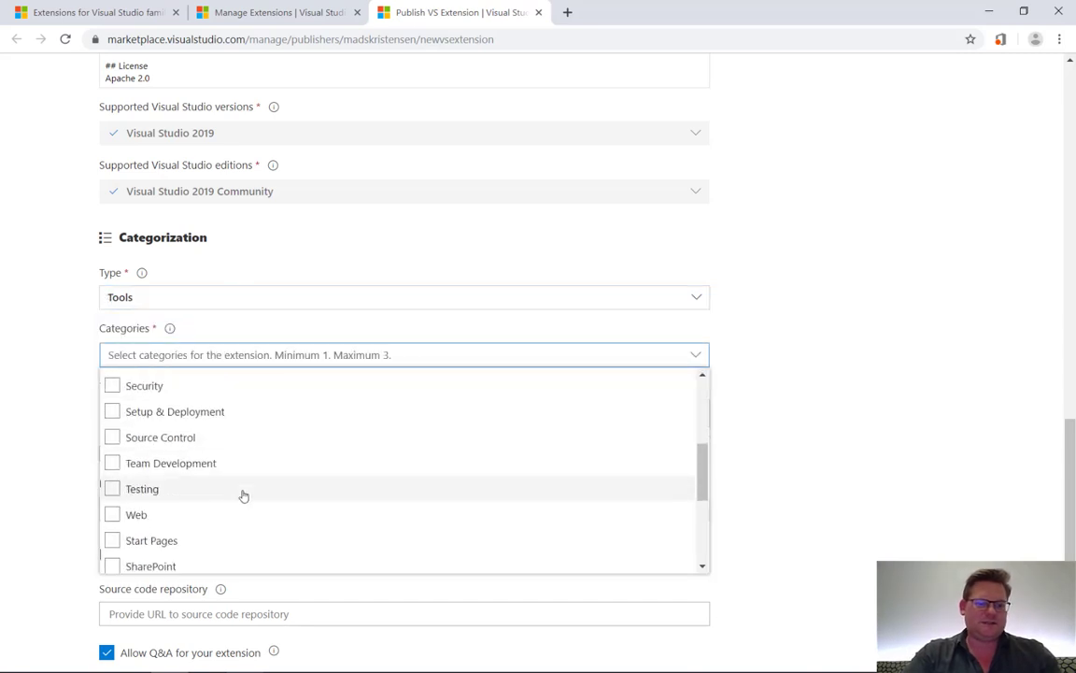
{"action": "scroll", "coordinate": [243, 496], "scroll_direction": "down", "scroll_amount": 3}
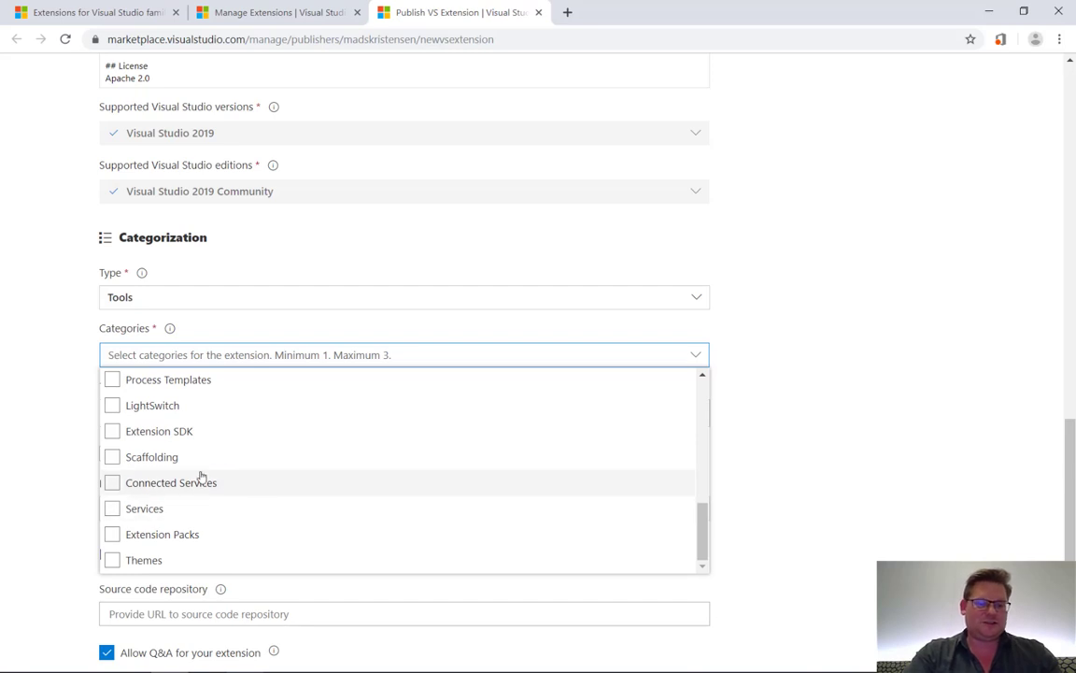
{"action": "scroll", "coordinate": [279, 528], "scroll_direction": "up", "scroll_amount": 3}
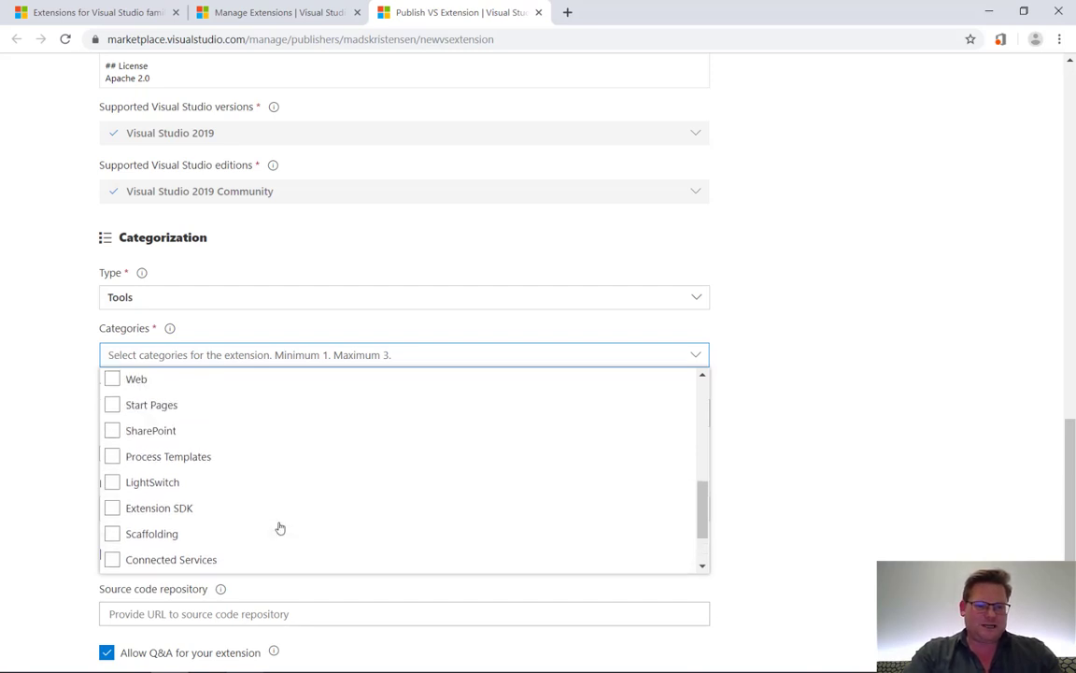
{"action": "left_click", "coordinate": [112, 530]}
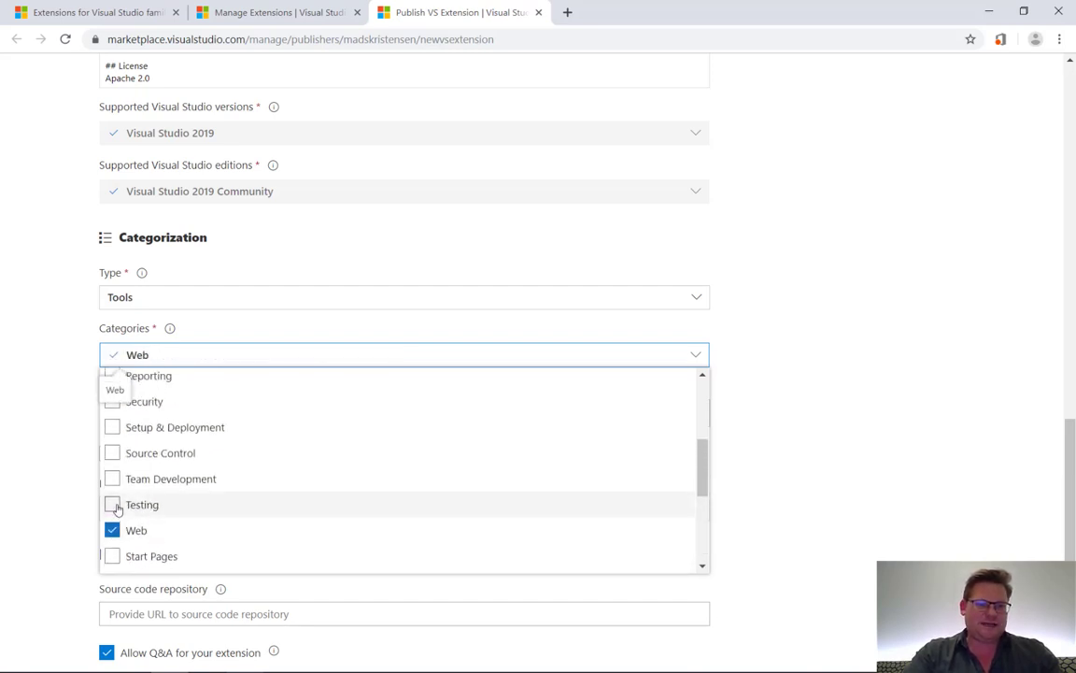
{"action": "left_click", "coordinate": [112, 505]}
{"action": "left_click", "coordinate": [908, 392]}
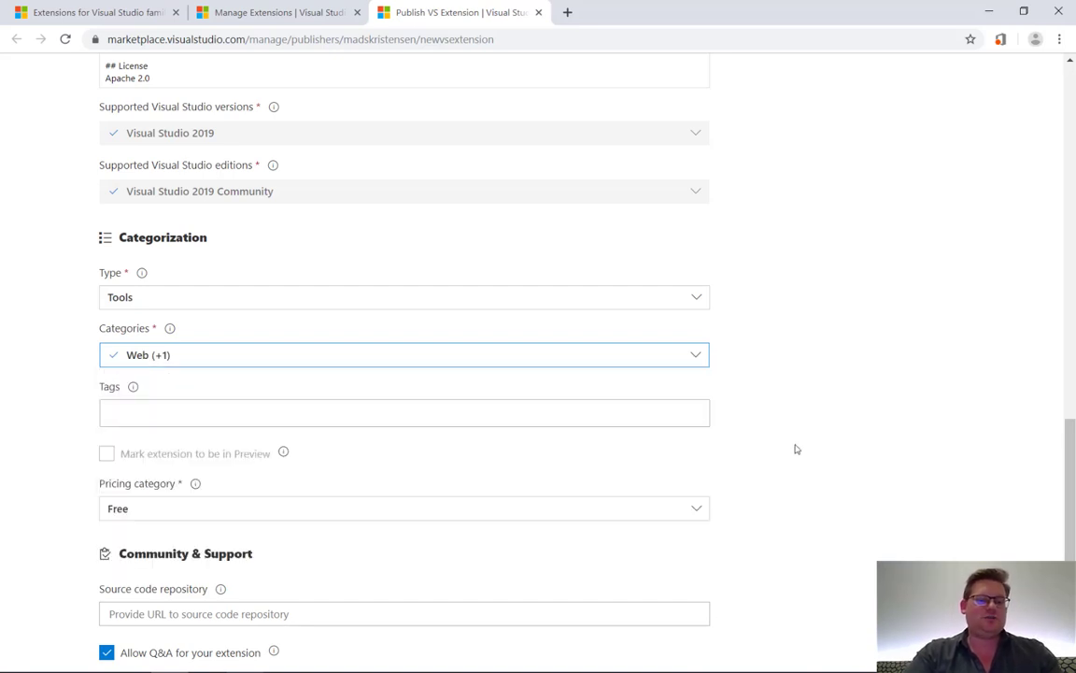
{"action": "left_click", "coordinate": [430, 412]}
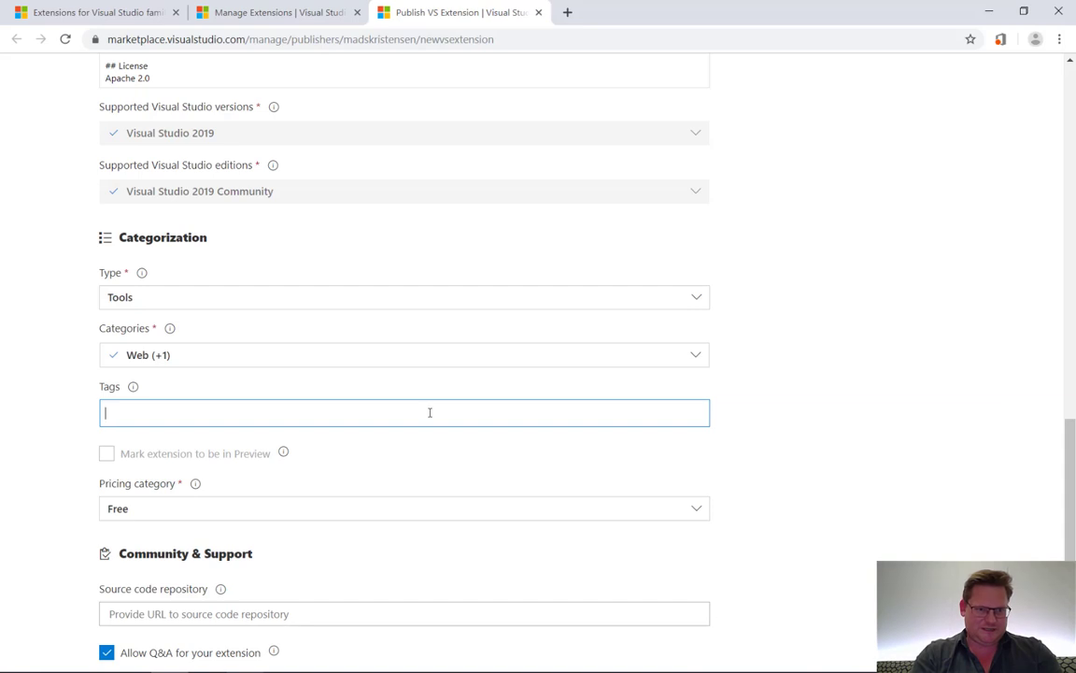
Add the tags Unit and webtest to the extension
{"action": "type", "text": "Unit"}
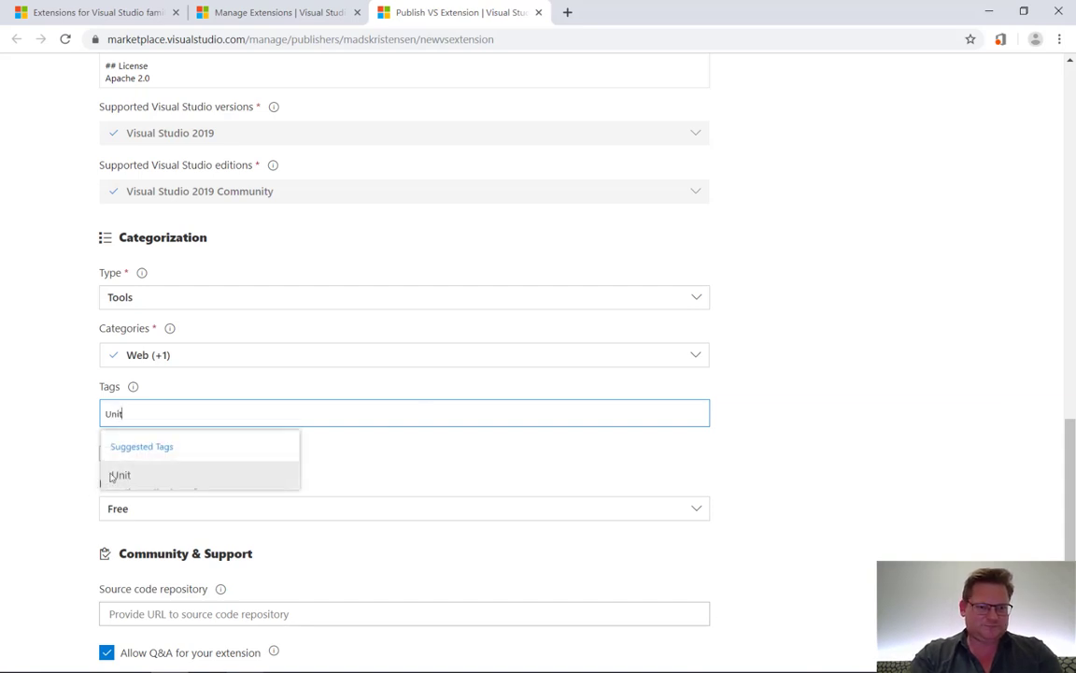
{"action": "left_click", "coordinate": [133, 474]}
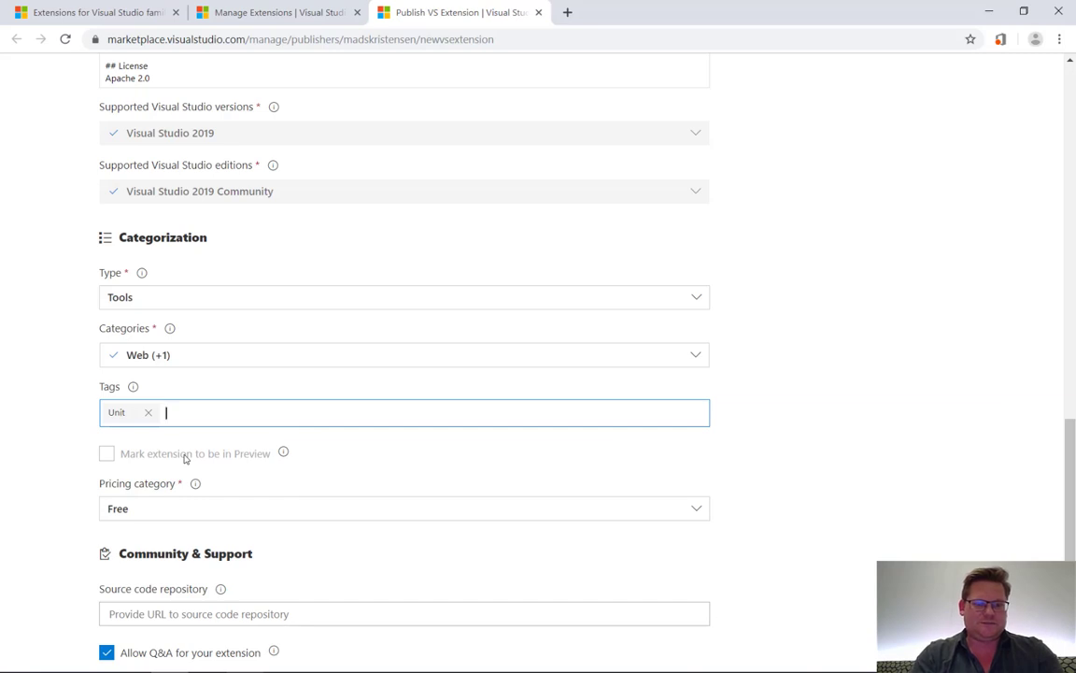
{"action": "type", "text": "webt"}
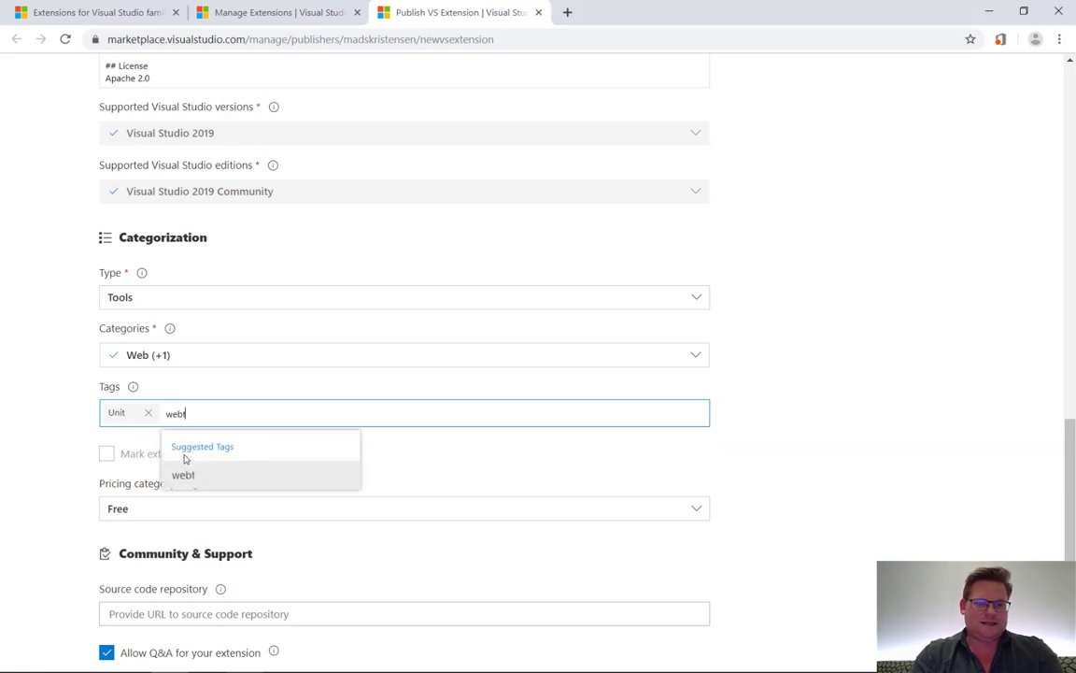
{"action": "type", "text": "est"}
{"action": "left_click", "coordinate": [214, 477]}
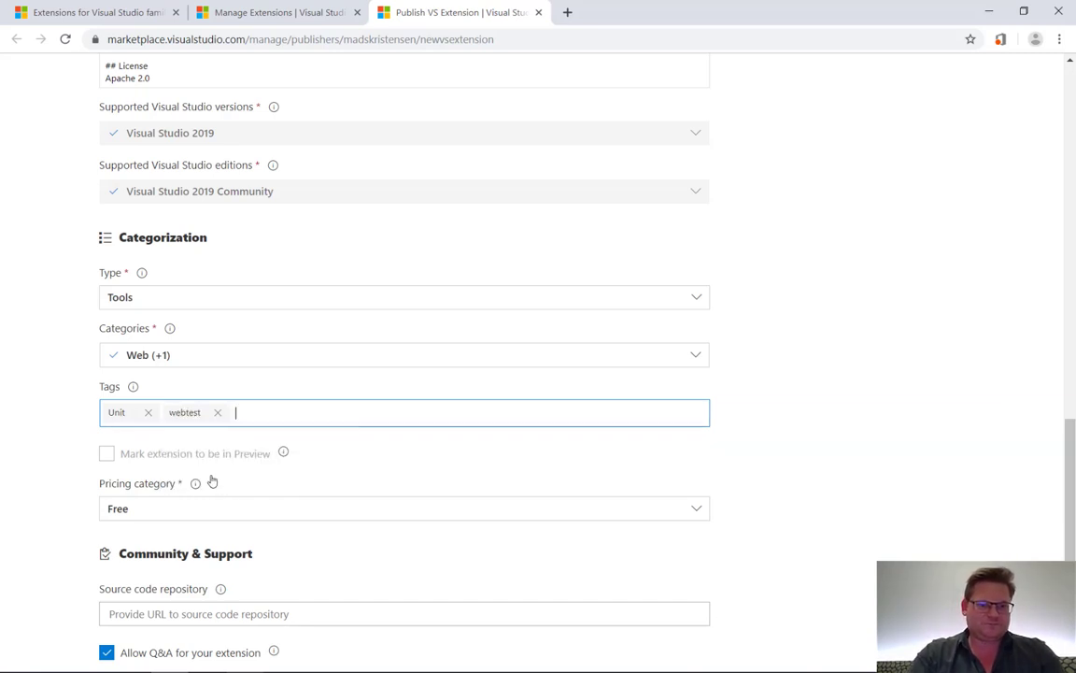
Keep the Pricing category Free and focus the source code repository field
{"action": "scroll", "coordinate": [531, 478], "scroll_direction": "down", "scroll_amount": 1}
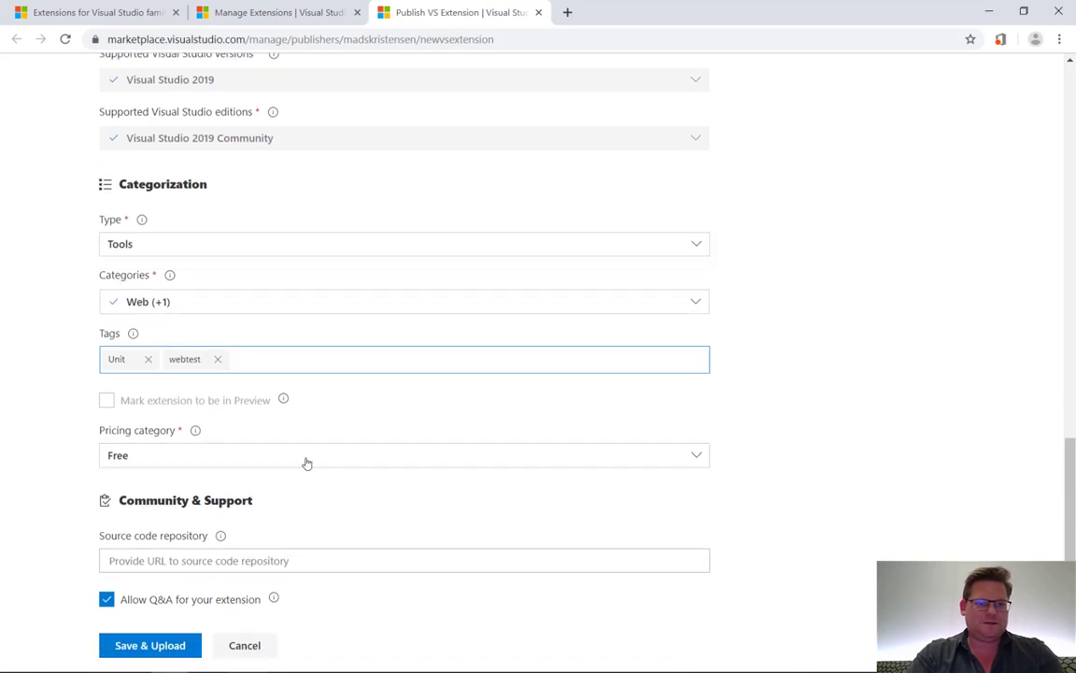
{"action": "left_click", "coordinate": [139, 459]}
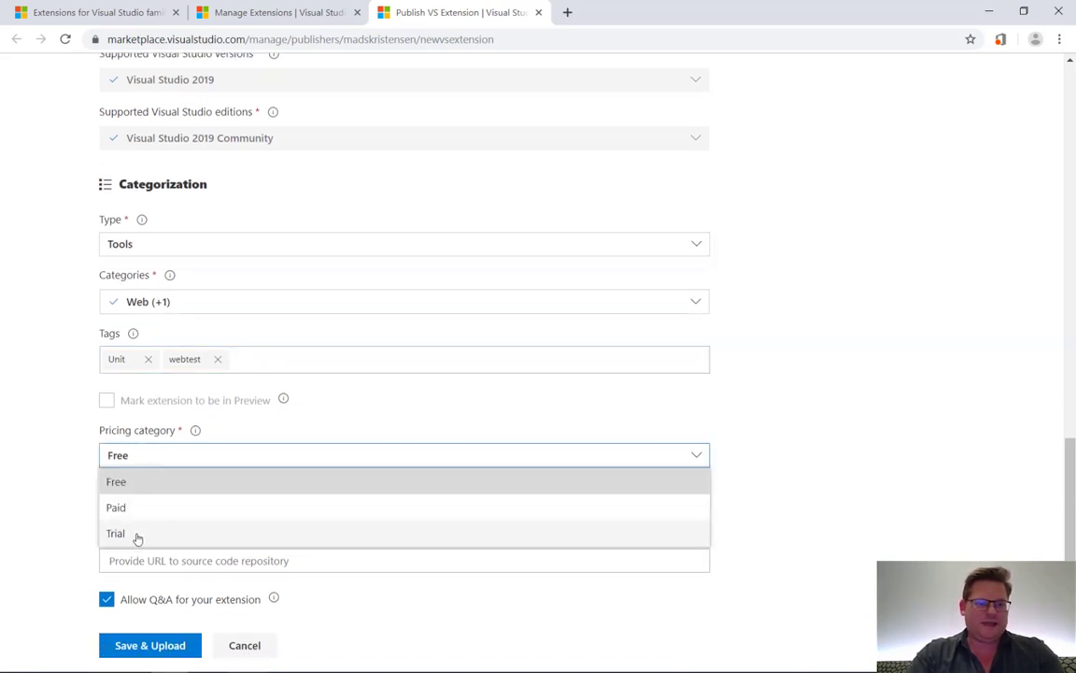
{"action": "left_click", "coordinate": [161, 484]}
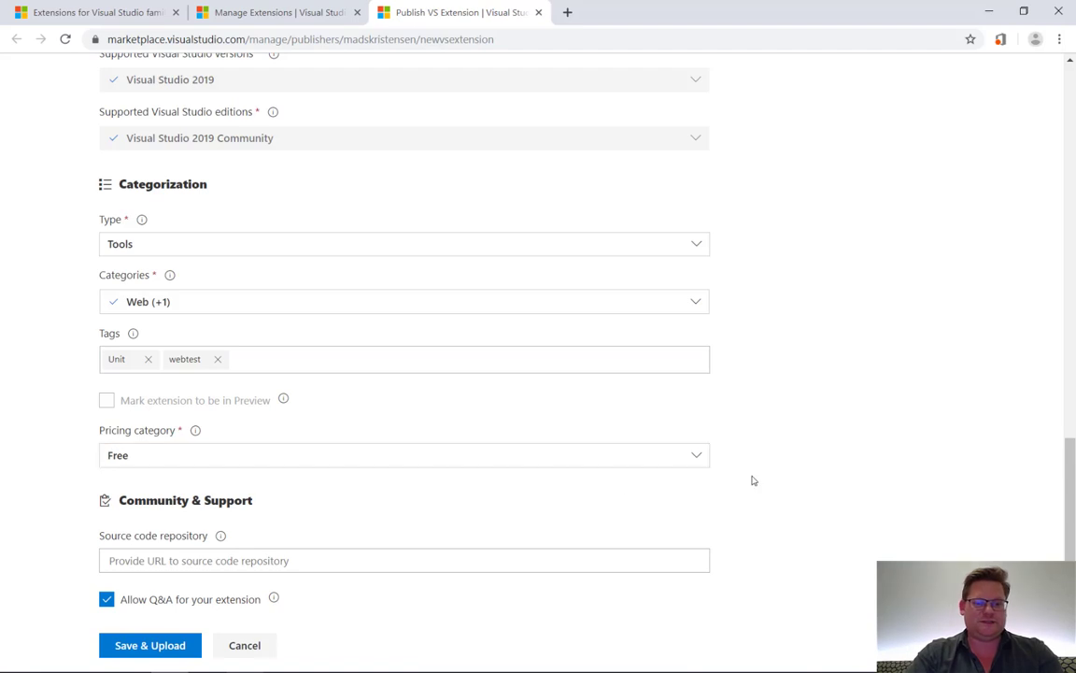
{"action": "left_click", "coordinate": [317, 560]}
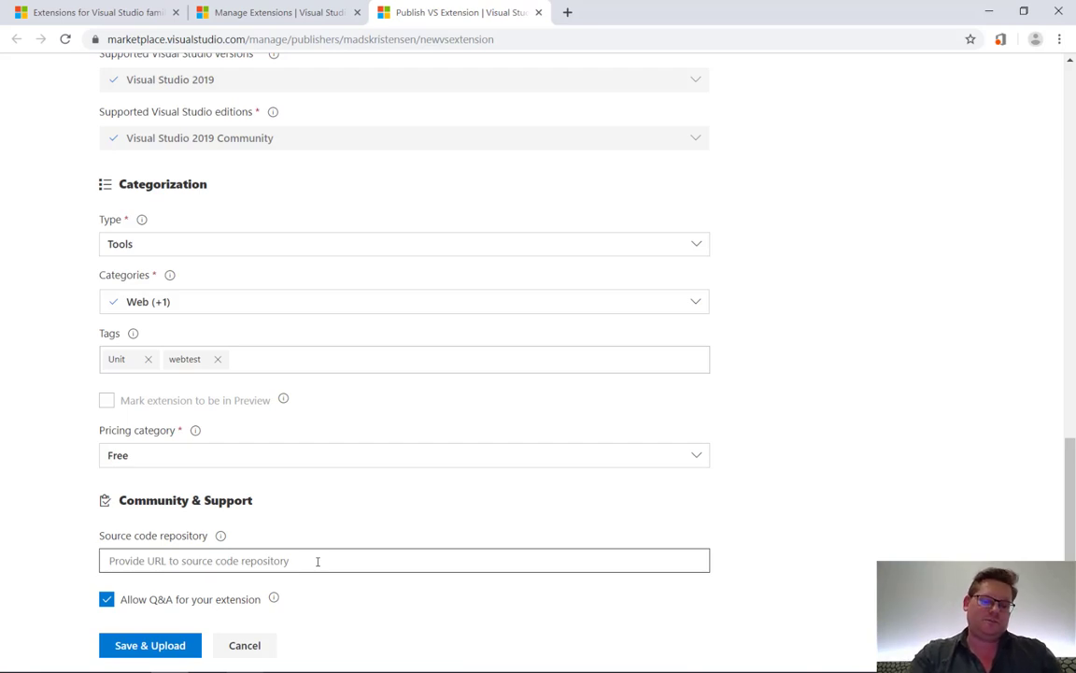
{"action": "left_click", "coordinate": [318, 560]}
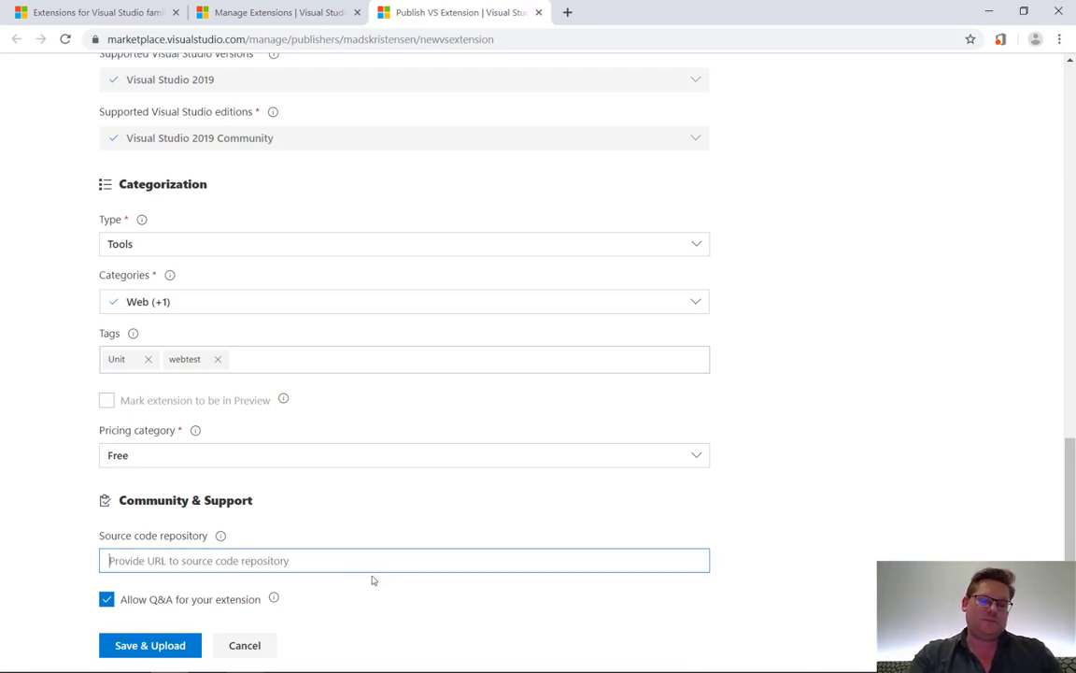
Save & Upload, then find My Demo Extension in the list as verified version 1.0, Not public
{"action": "left_click", "coordinate": [138, 647]}
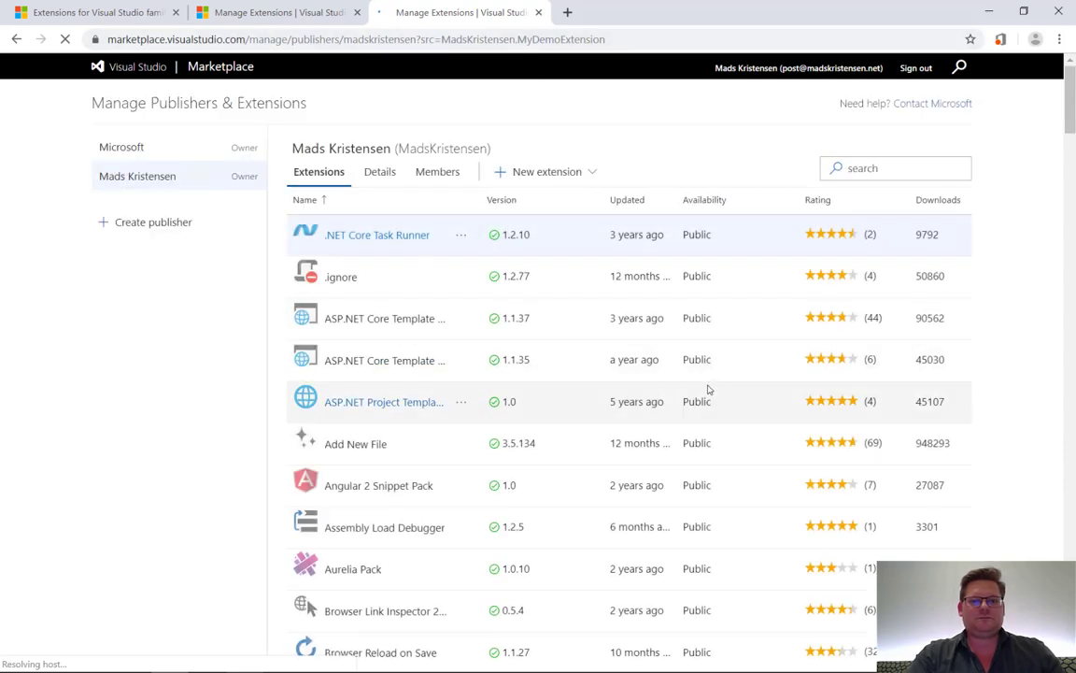
{"action": "scroll", "coordinate": [674, 430], "scroll_direction": "down", "scroll_amount": 1}
{"action": "scroll", "coordinate": [664, 467], "scroll_direction": "down", "scroll_amount": 9}
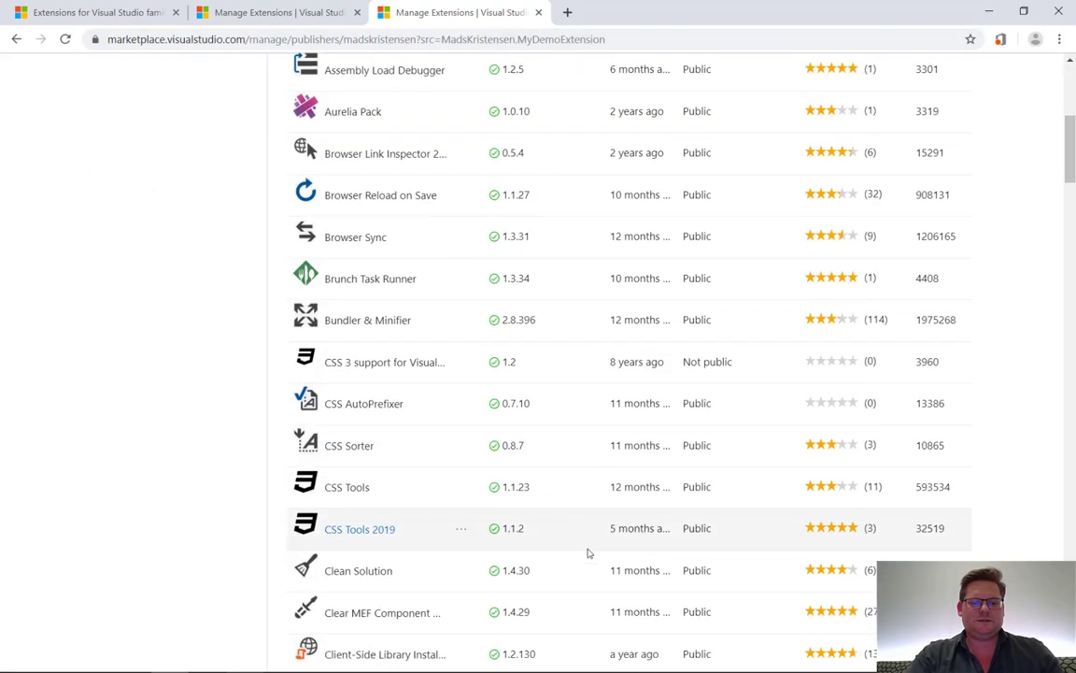
{"action": "scroll", "coordinate": [588, 553], "scroll_direction": "down", "scroll_amount": 10}
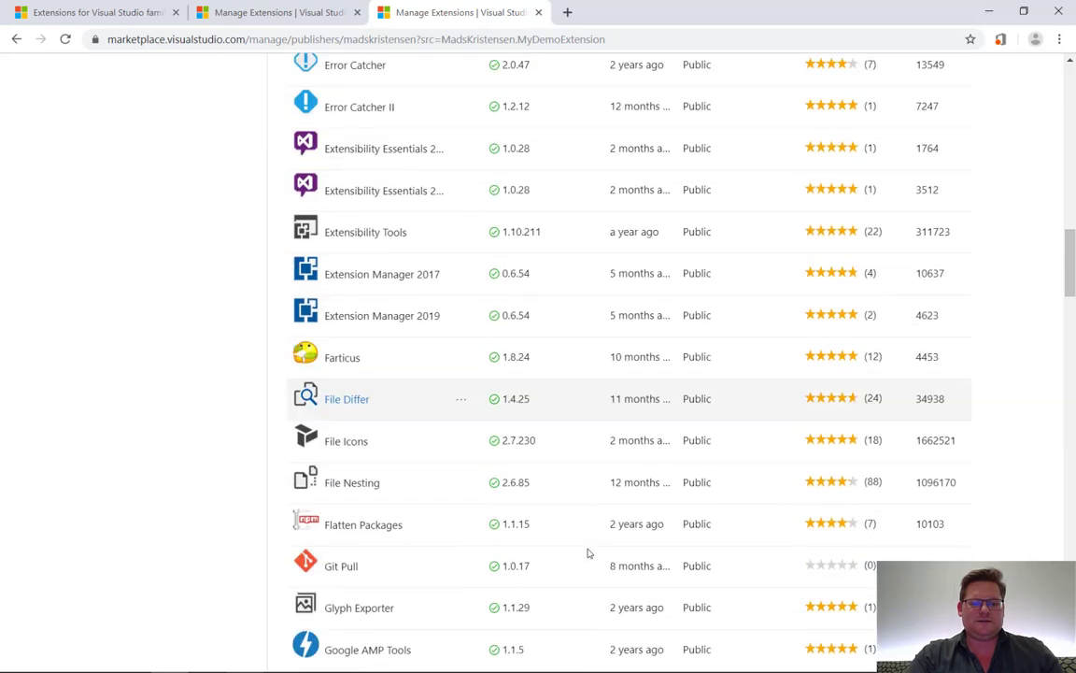
{"action": "scroll", "coordinate": [588, 553], "scroll_direction": "down", "scroll_amount": 10}
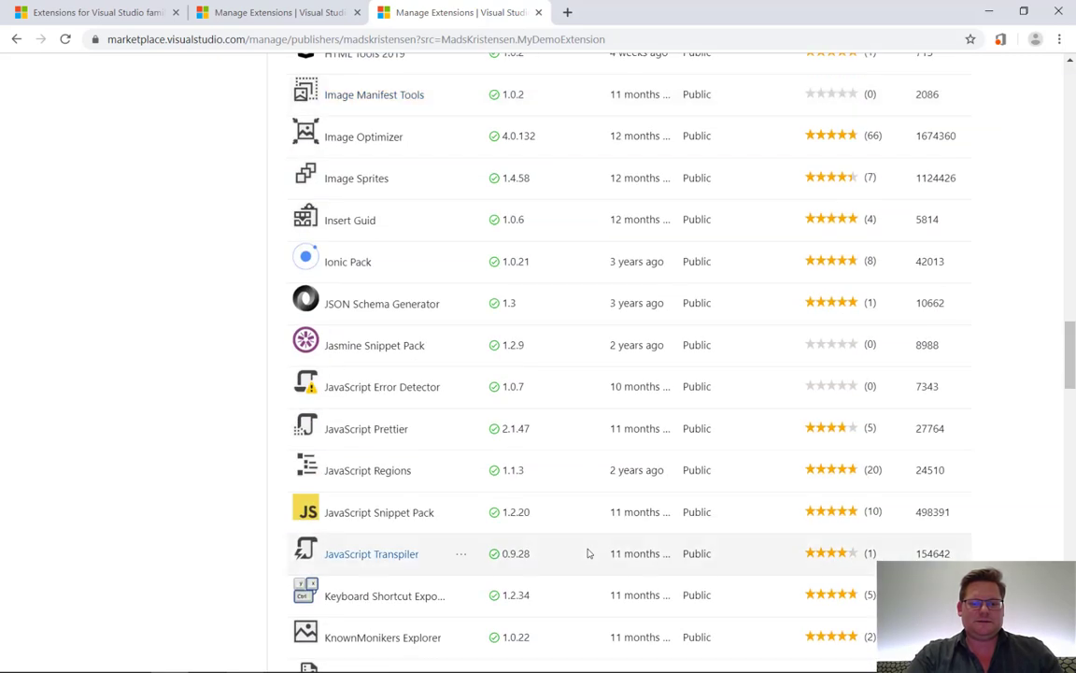
{"action": "scroll", "coordinate": [587, 553], "scroll_direction": "down", "scroll_amount": 4}
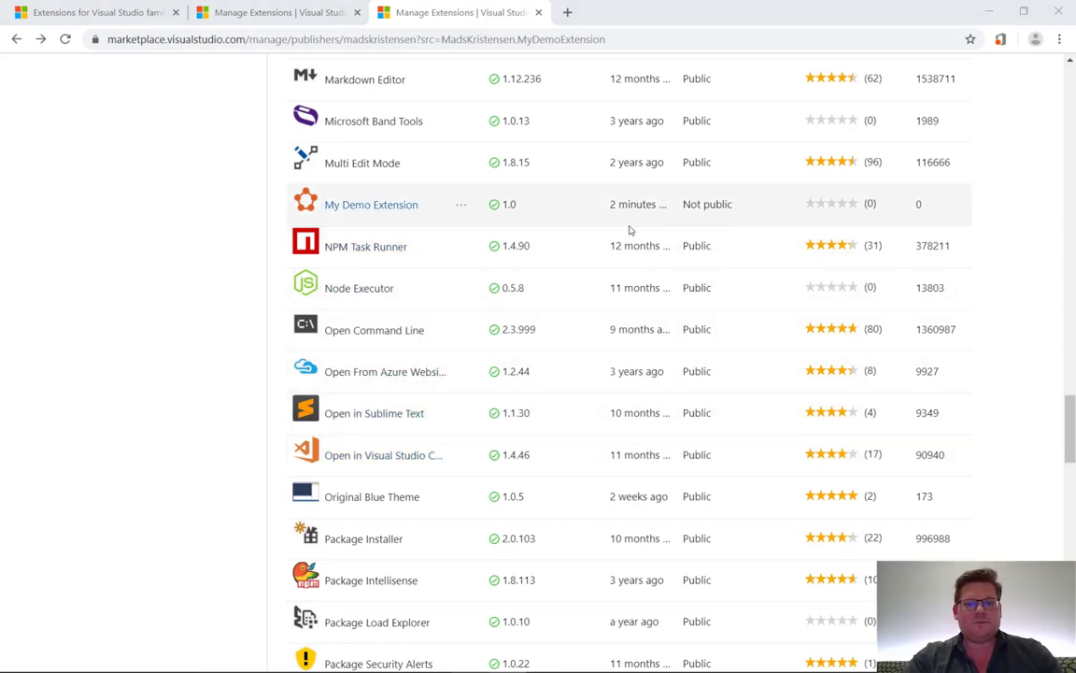
Switch My Demo Extension to Public, confirm the change, and open its listing in a new tab
{"action": "left_click", "coordinate": [460, 208]}
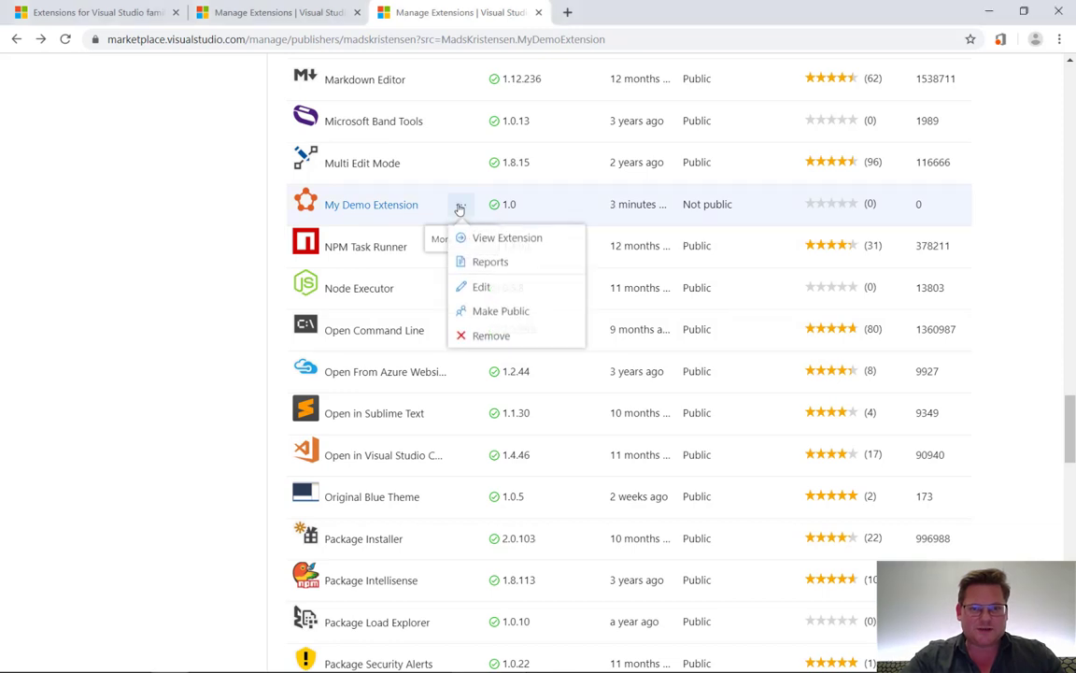
{"action": "left_click", "coordinate": [513, 316]}
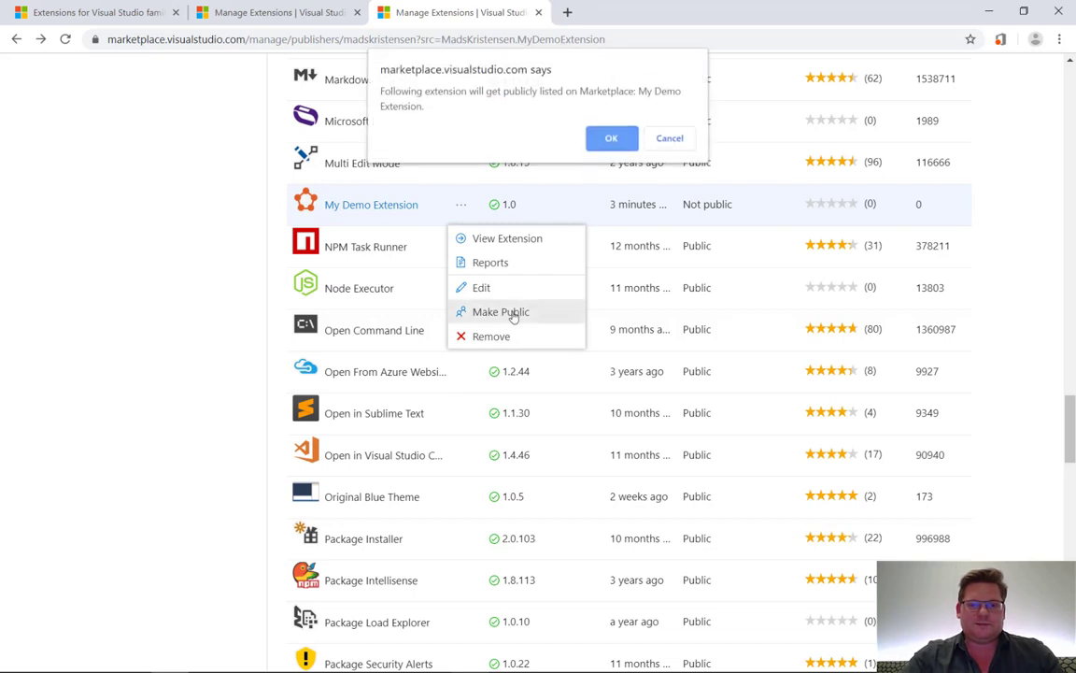
{"action": "left_click", "coordinate": [612, 141]}
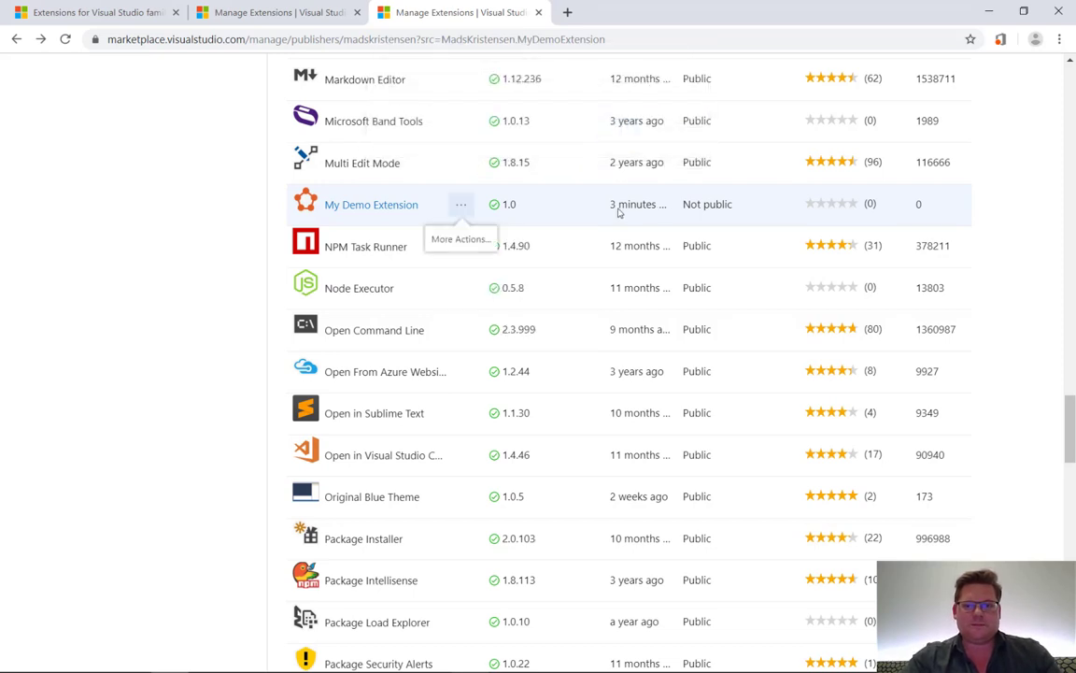
{"action": "left_click", "coordinate": [351, 207], "text": "ctrl"}
Review the public listing of My Demo Extension: Free, version 1.0, Tools/Testing/Web categories, Apache 2.0 licence
{"action": "left_click", "coordinate": [624, 14]}
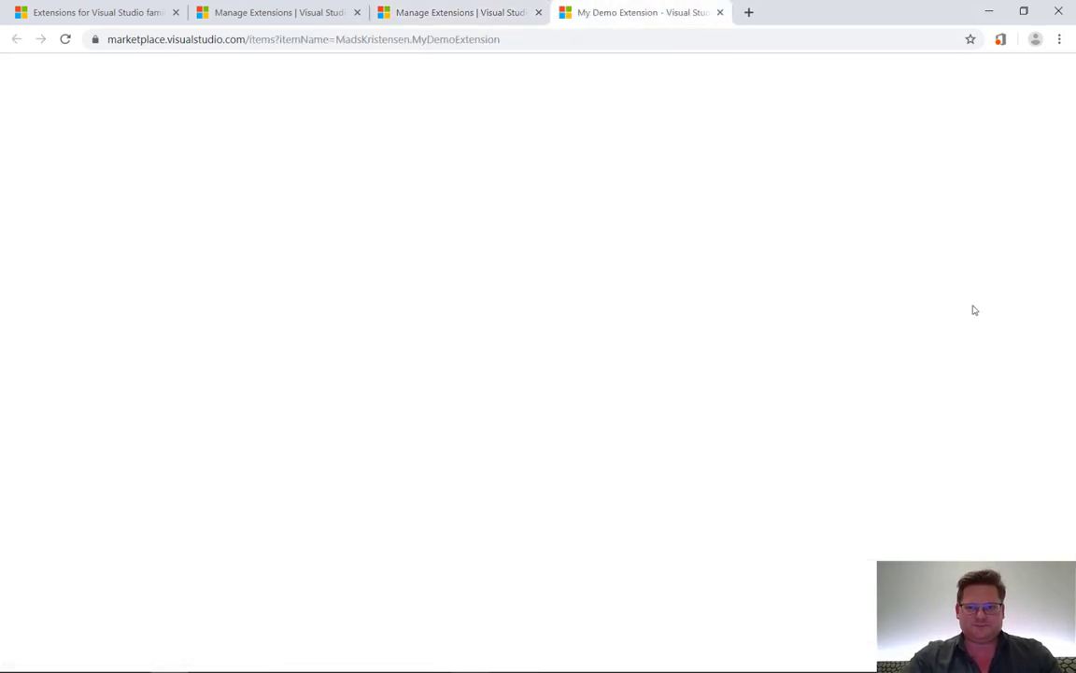
{"action": "scroll", "coordinate": [821, 323], "scroll_direction": "down", "scroll_amount": 1}
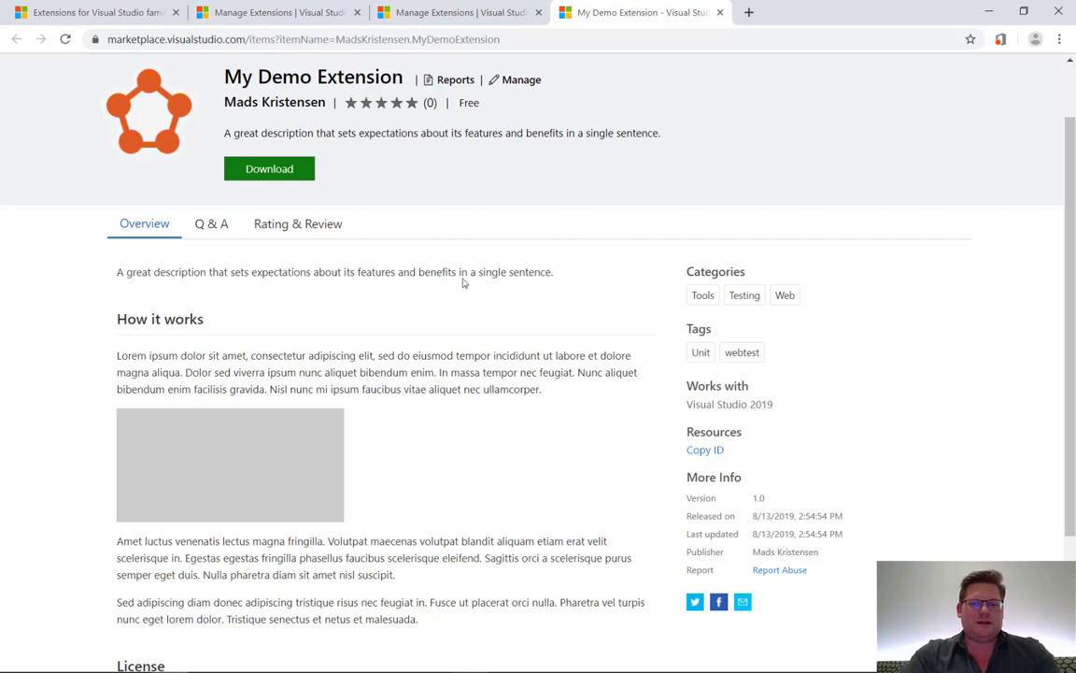
{"action": "scroll", "coordinate": [495, 332], "scroll_direction": "down", "scroll_amount": 1}
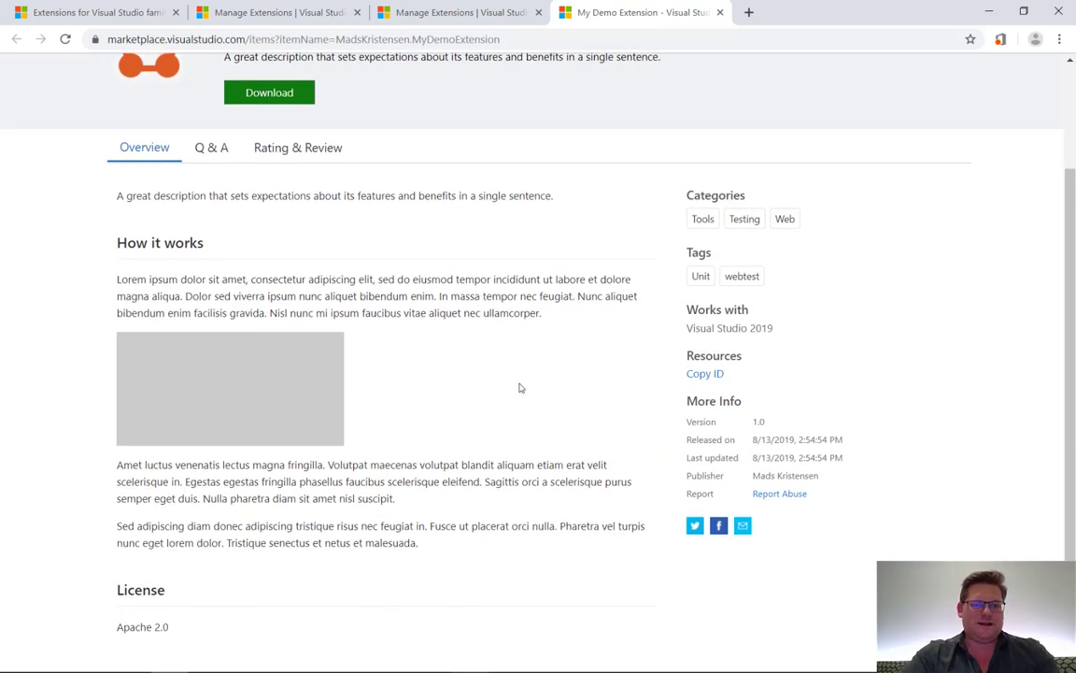
{"action": "scroll", "coordinate": [528, 387], "scroll_direction": "up", "scroll_amount": 2}
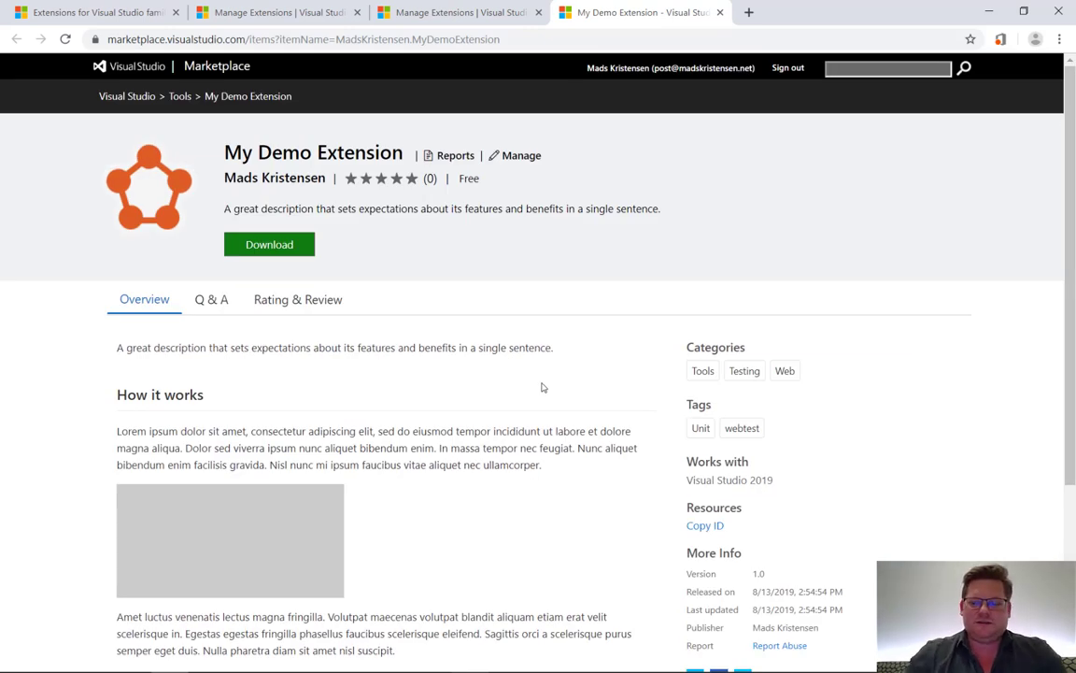